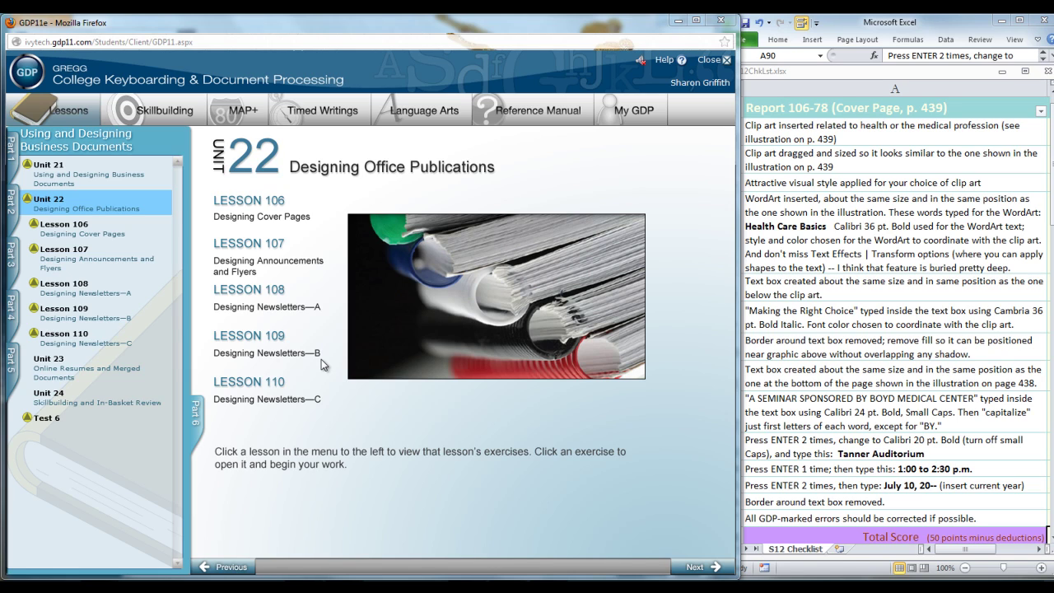
# - Open Lesson 106 and its 106D Word Processing: WordArt practice instructions
pyautogui.click(94, 235)
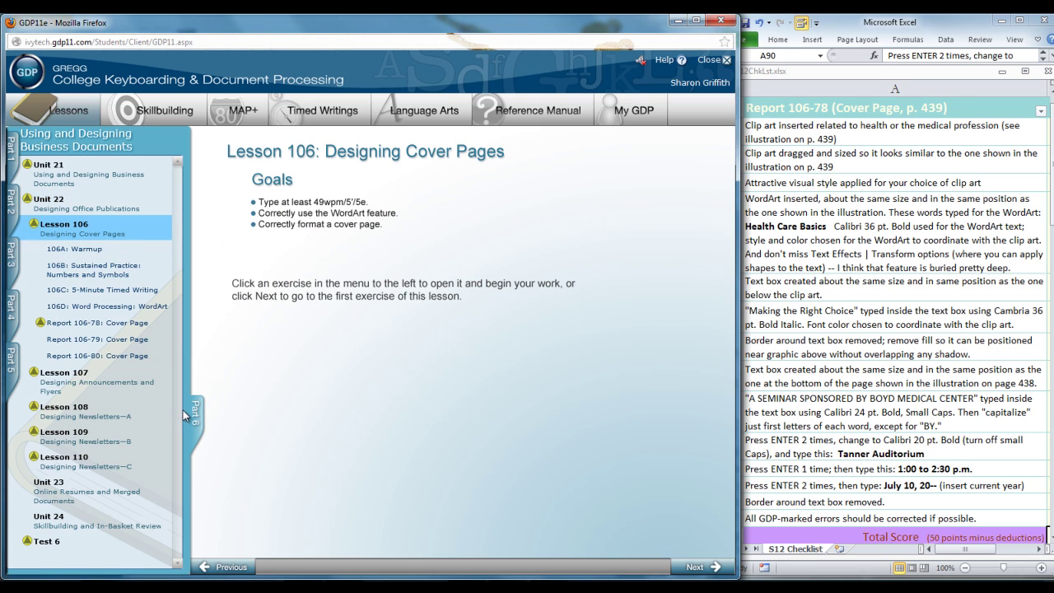
pyautogui.click(111, 308)
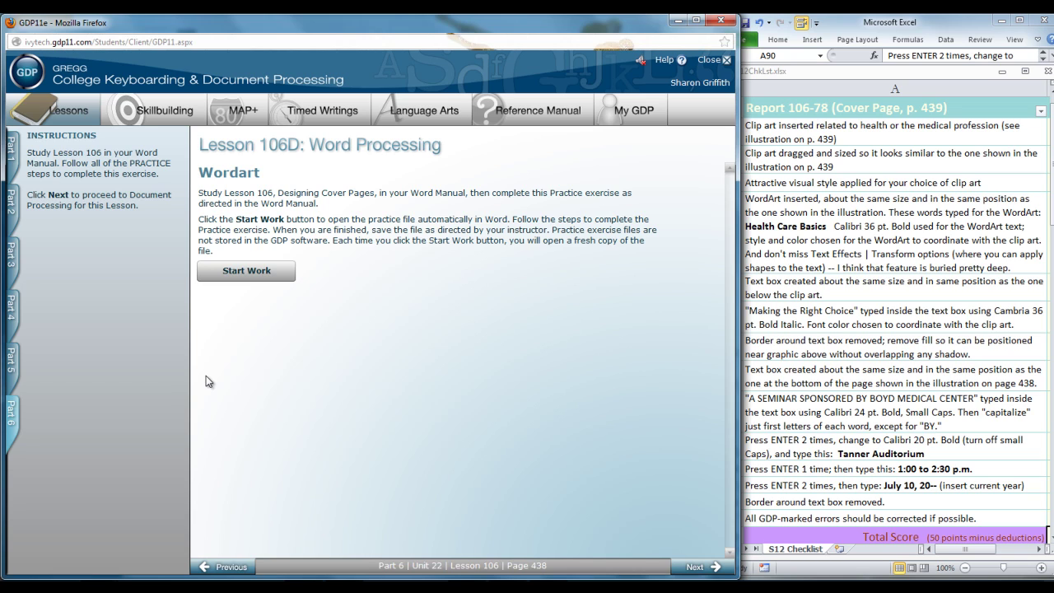
# - Launch the Report 106-78: Cover Page exercise from the GDP navigation tree
pyautogui.moveTo(97, 326)
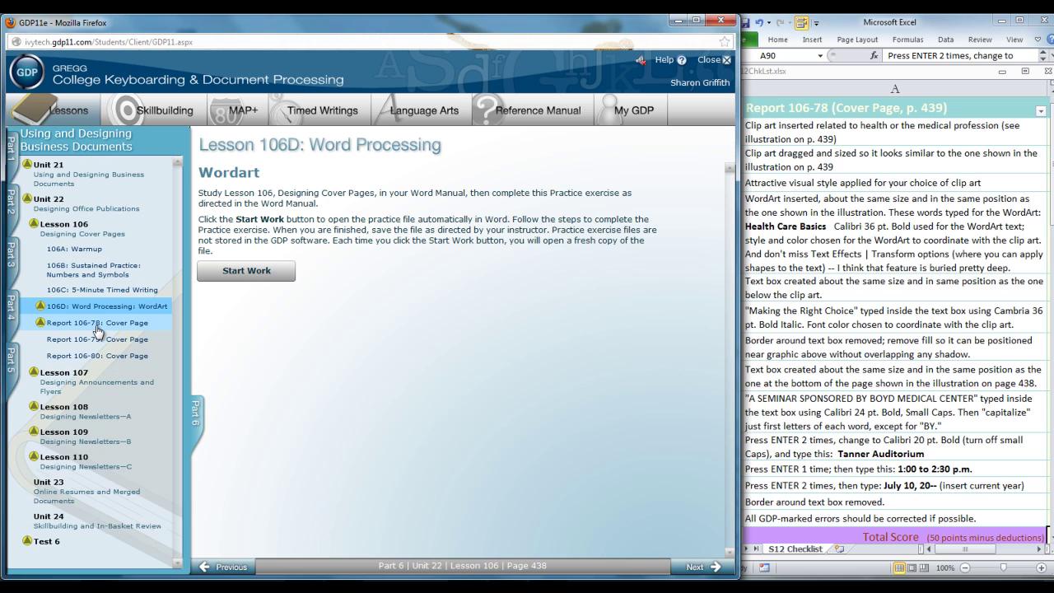
pyautogui.click(96, 325)
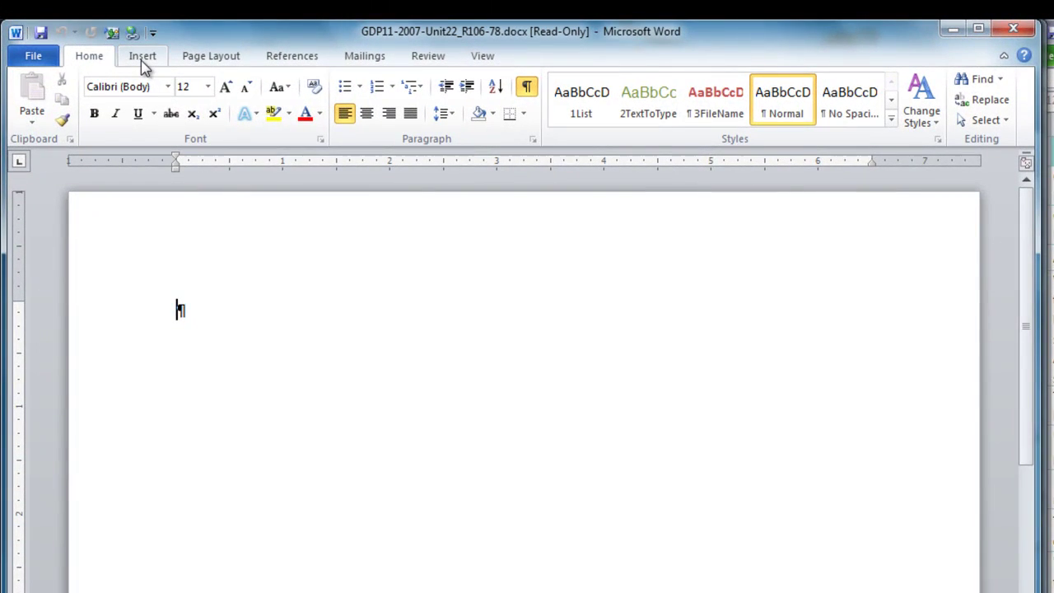
# - Search Clip Art for 'health' images and browse the results for the heart-EKG picture
pyautogui.click(137, 54)
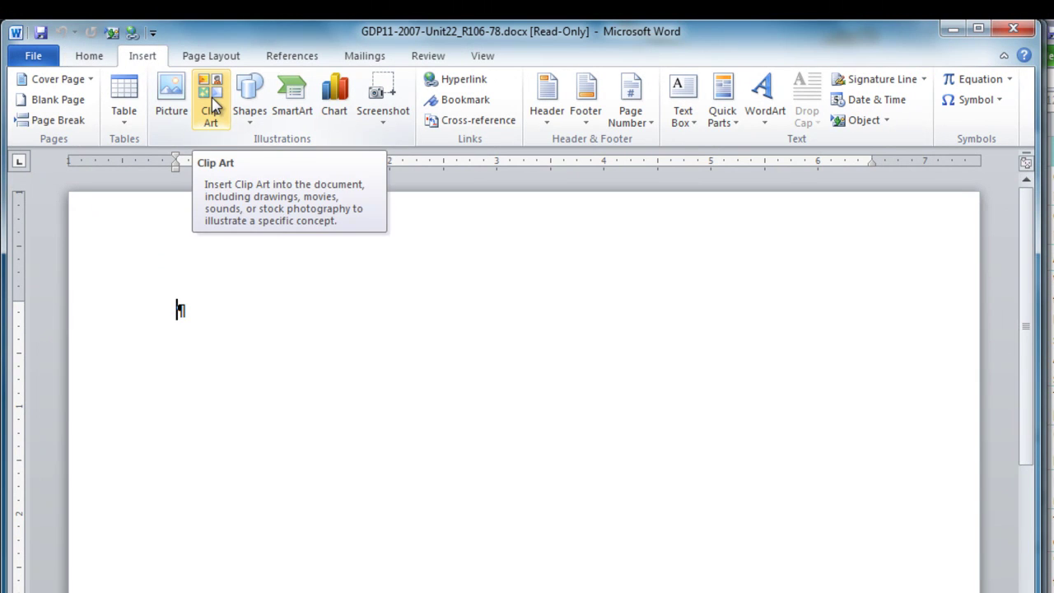
pyautogui.click(213, 103)
pyautogui.moveTo(863, 204); pyautogui.dragTo(802, 205)
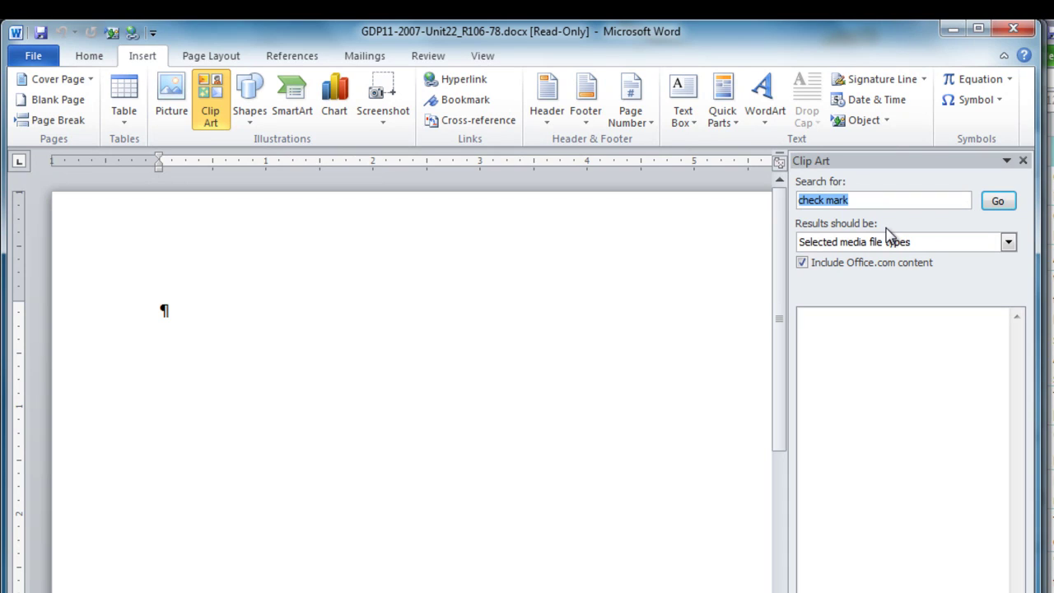
pyautogui.write('health')
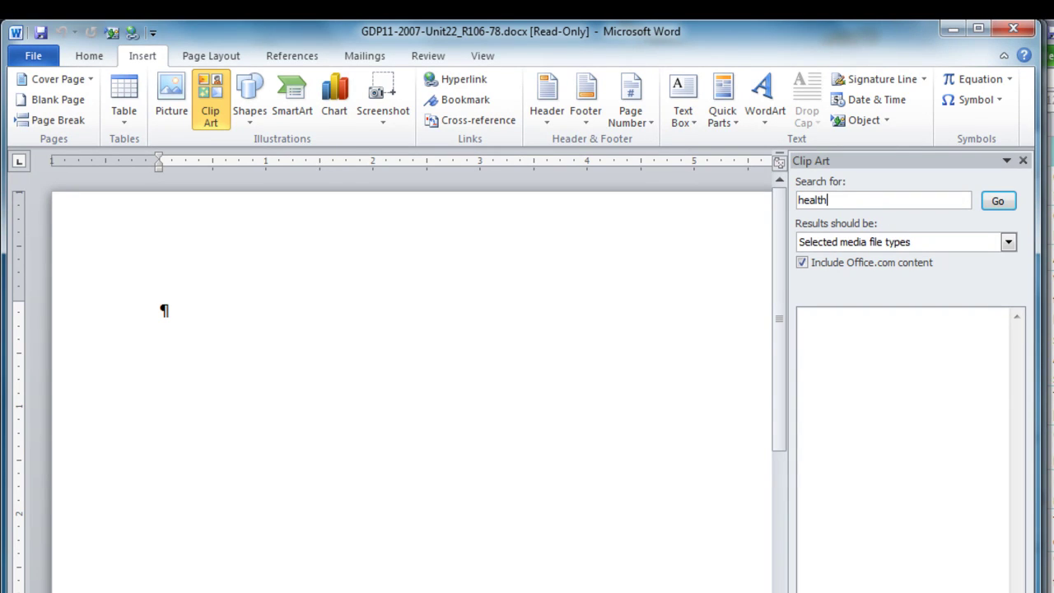
pyautogui.click(997, 202)
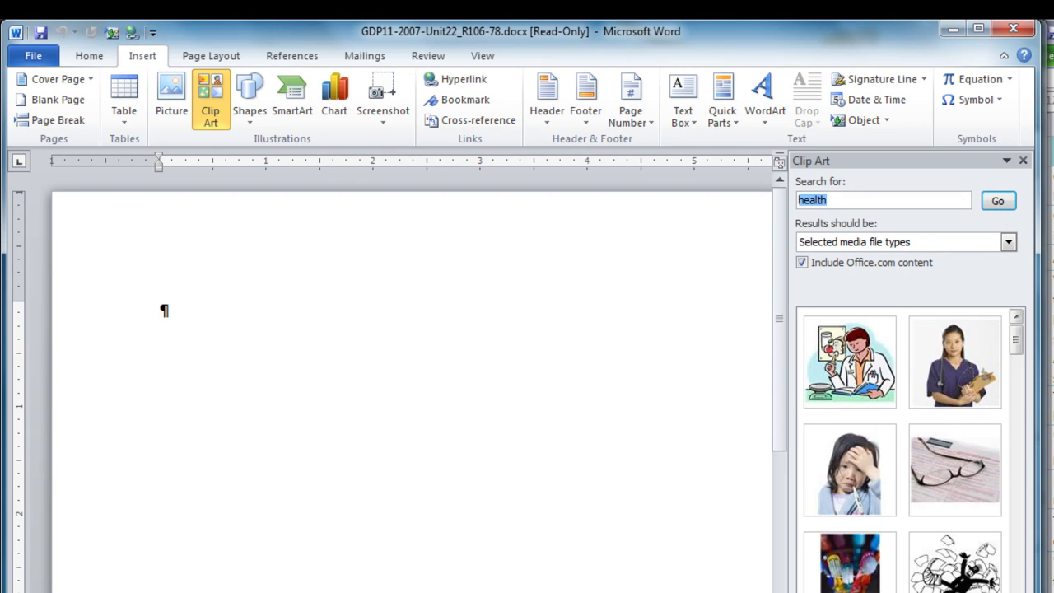
pyautogui.scroll(-3, 906, 453)
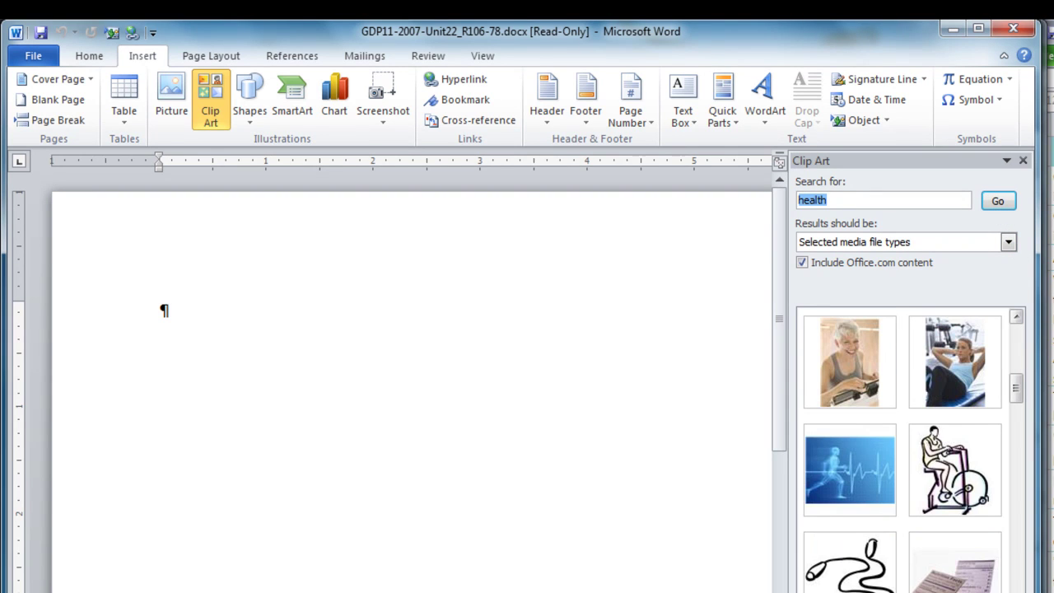
pyautogui.scroll(-10, 906, 454)
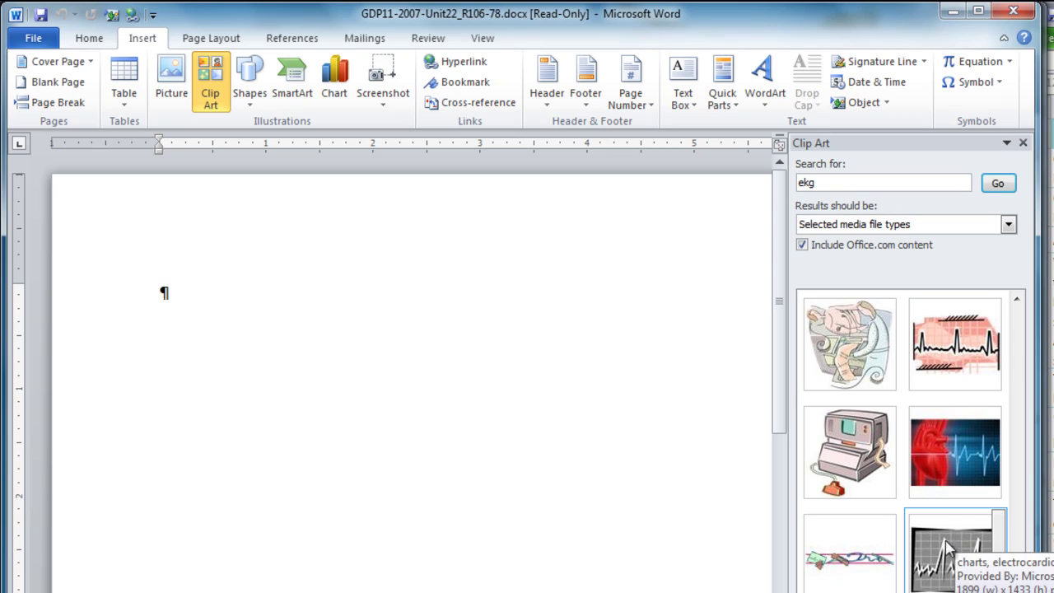
pyautogui.moveTo(960, 467)
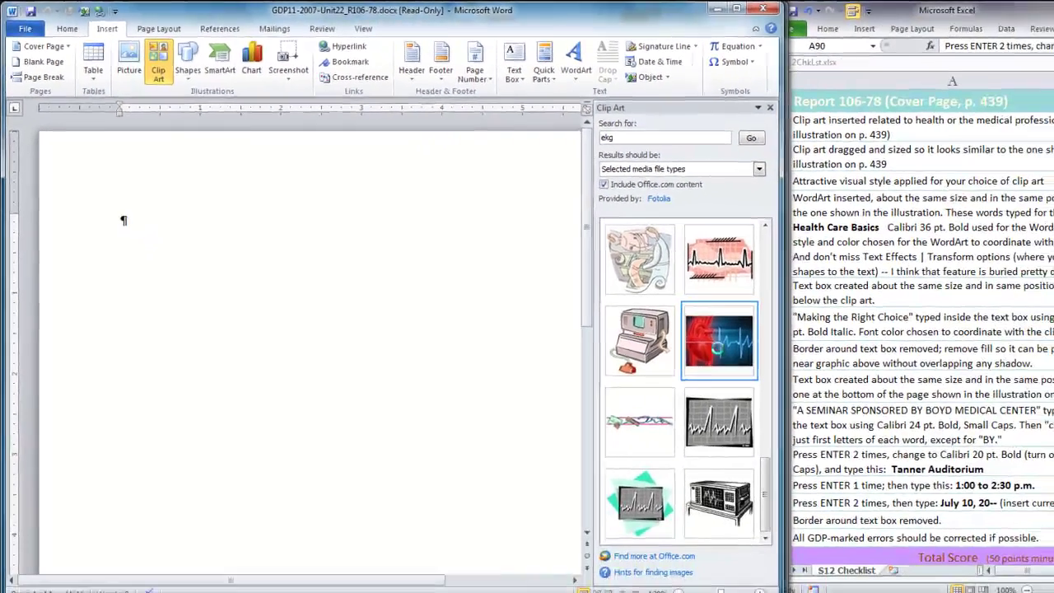
# - Insert the heart-EKG clip art, close the Clip Art pane, and shrink the picture
pyautogui.click(865, 412)
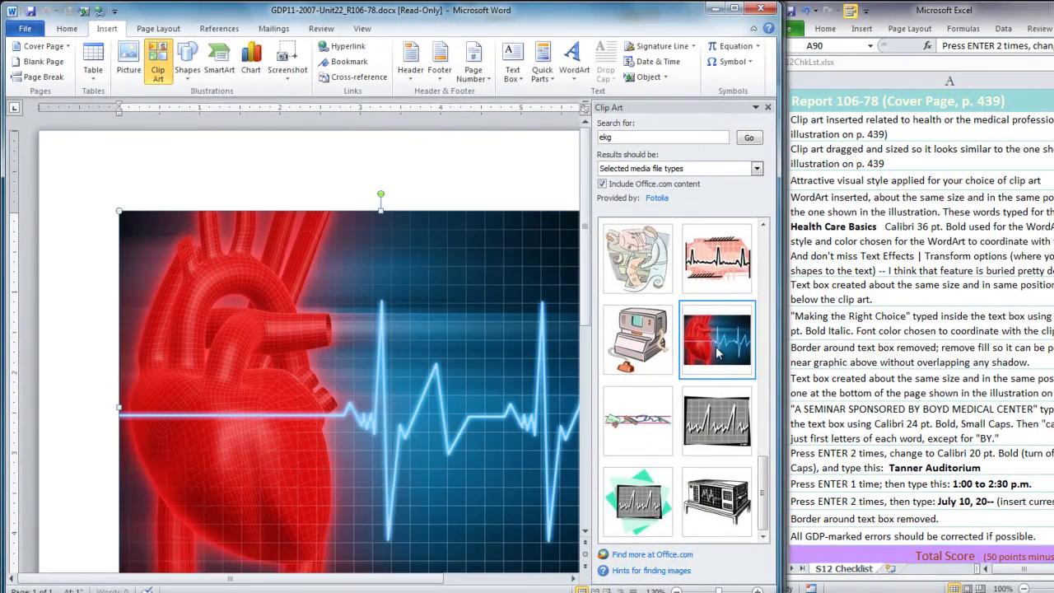
pyautogui.click(770, 109)
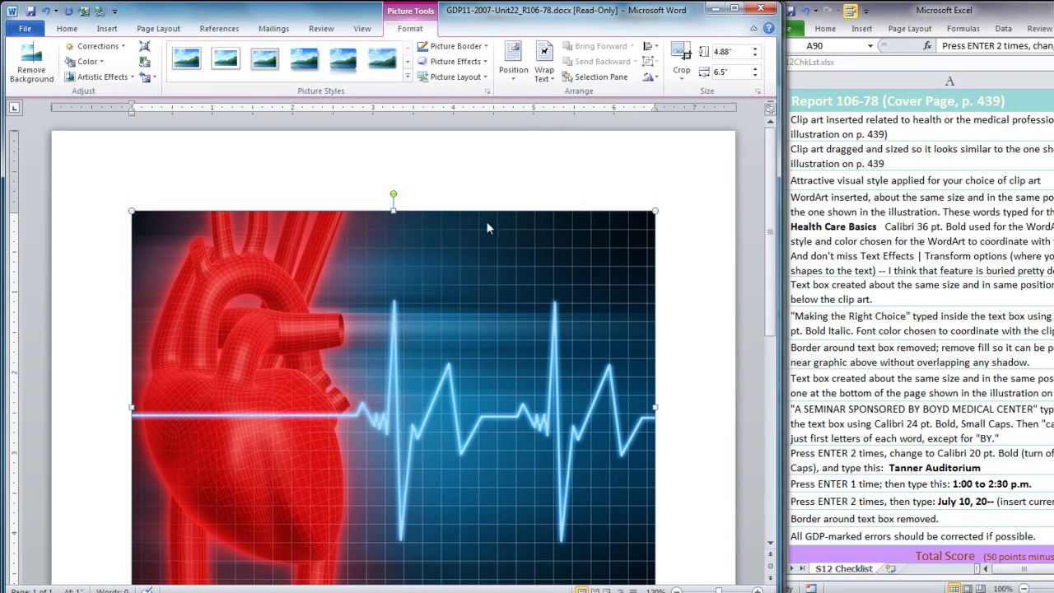
pyautogui.moveTo(655, 211); pyautogui.dragTo(249, 465)
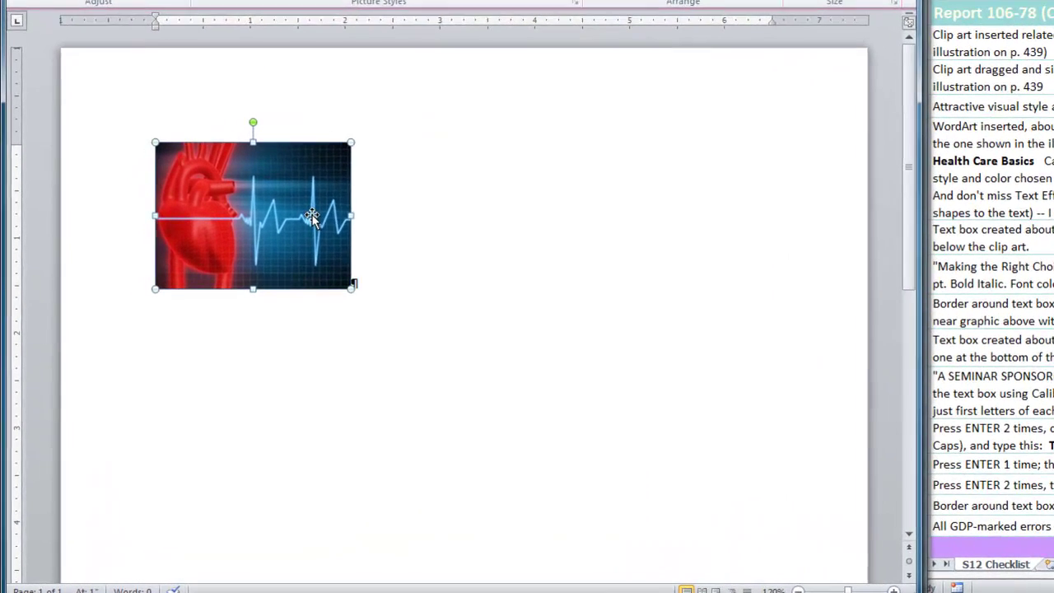
# - Set the picture's wrapping to In Front of Text and move it toward the page centre
pyautogui.rightClick(264, 273)
pyautogui.moveTo(401, 468)
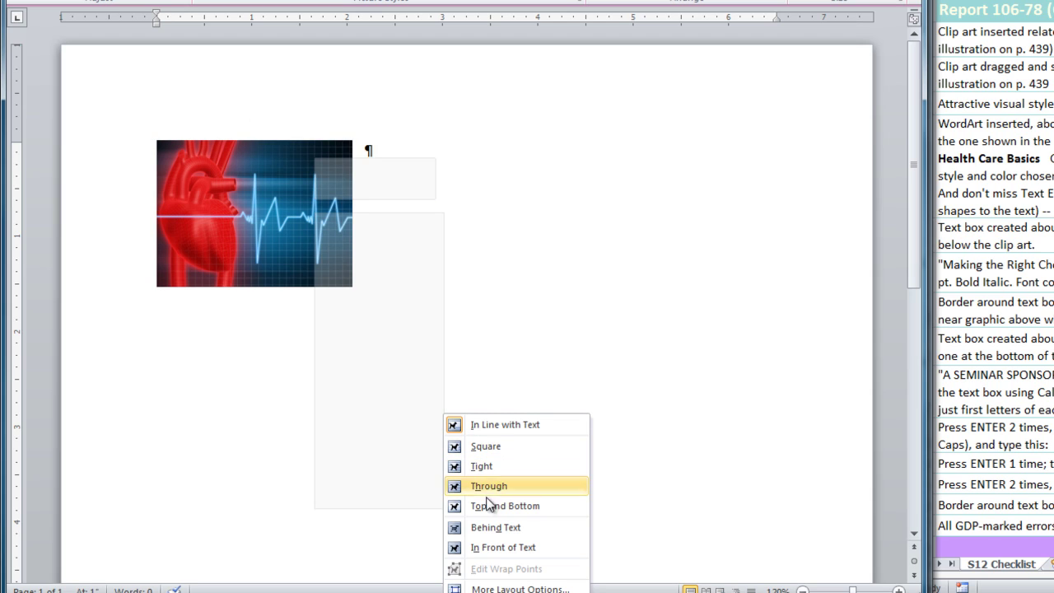
pyautogui.click(500, 550)
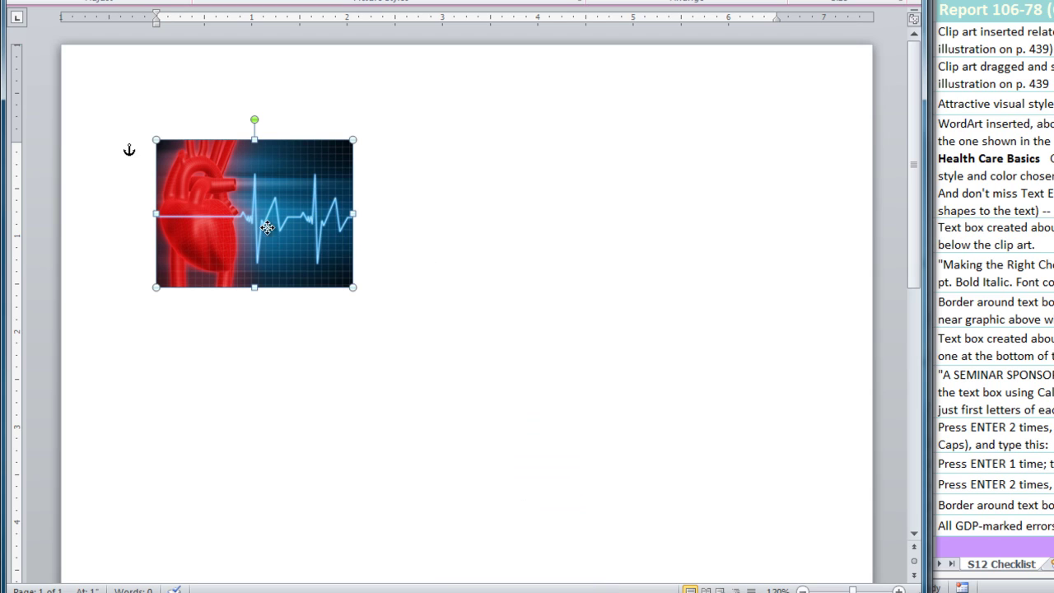
pyautogui.moveTo(267, 226); pyautogui.dragTo(485, 326)
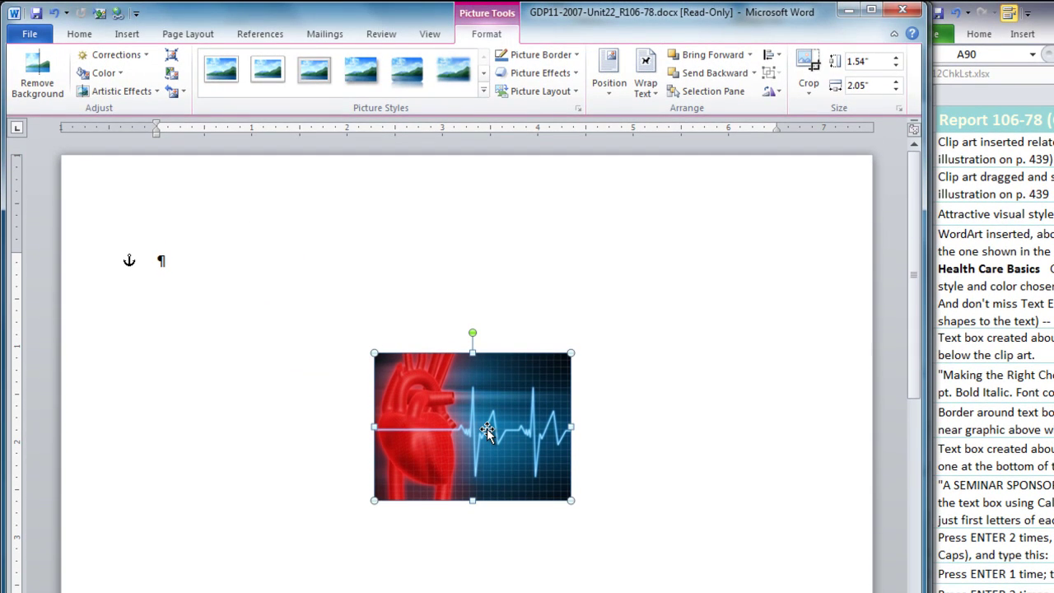
# - Apply the Beveled Oval, Black picture style and enlarge the picture to about 1.7" by 2.27"
pyautogui.click(484, 91)
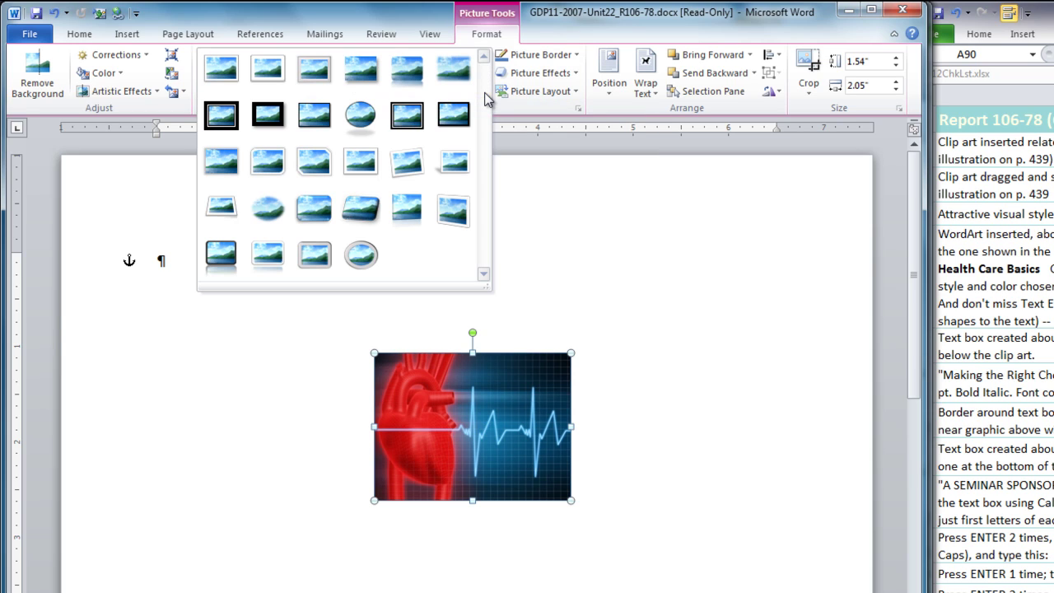
pyautogui.click(359, 118)
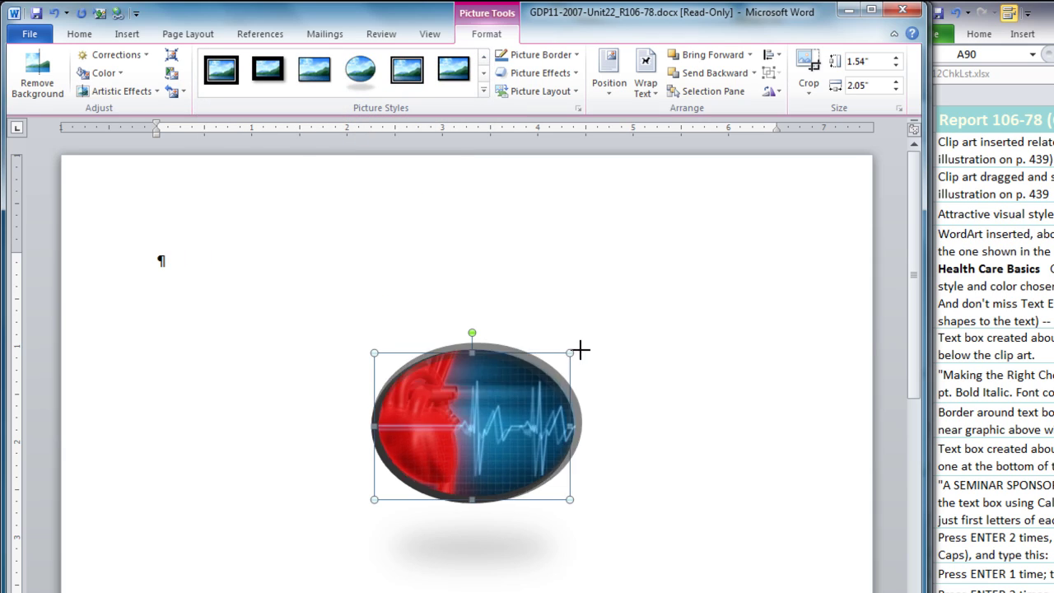
pyautogui.moveTo(581, 350); pyautogui.dragTo(597, 352)
pyautogui.moveTo(502, 432); pyautogui.dragTo(497, 442)
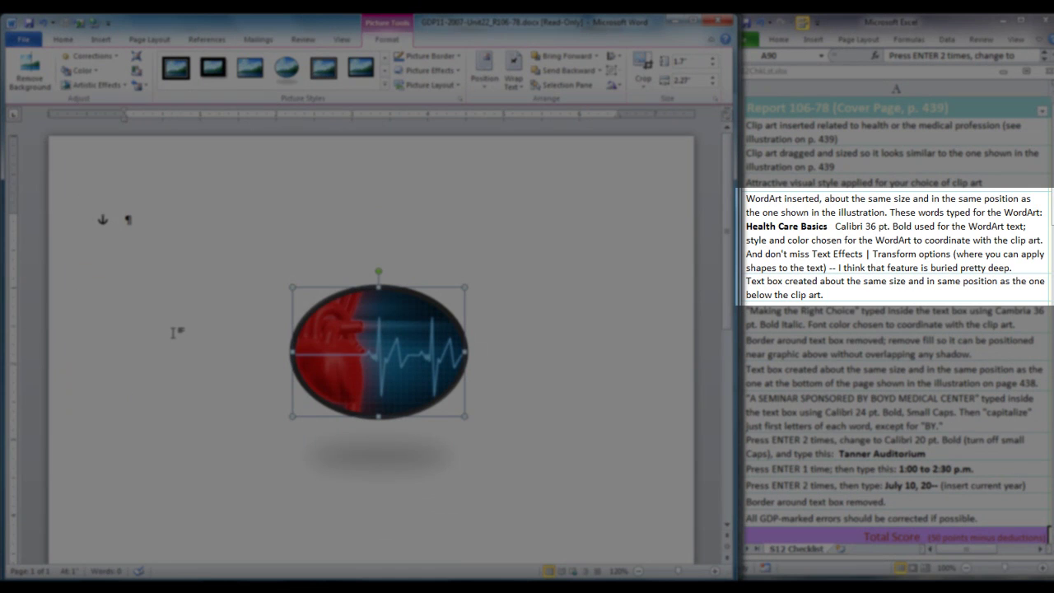
# - Insert red-style WordArt reading 'Health Care Basics'
pyautogui.click(173, 332)
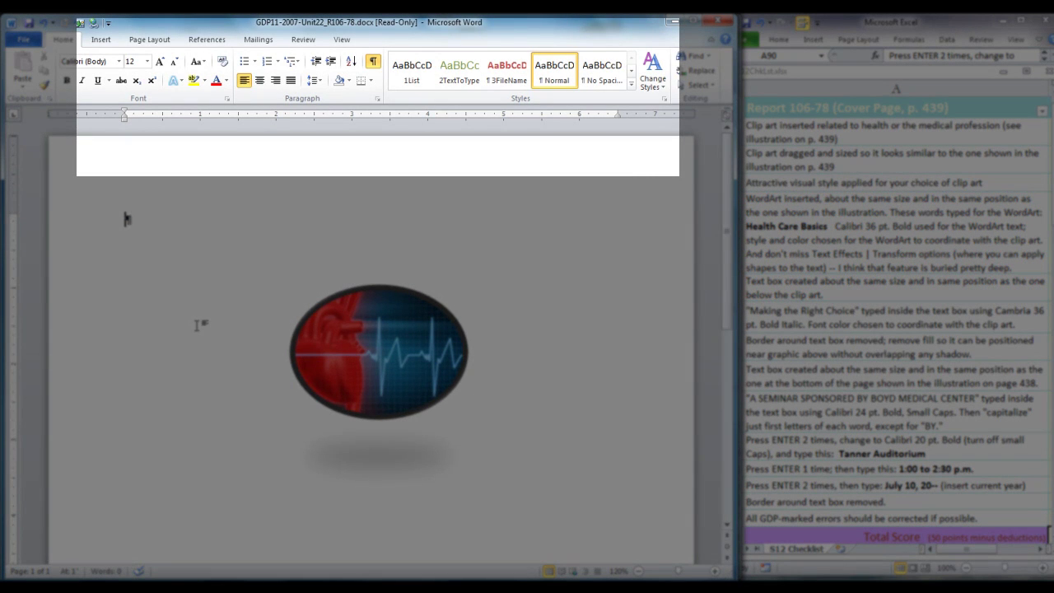
pyautogui.click(103, 40)
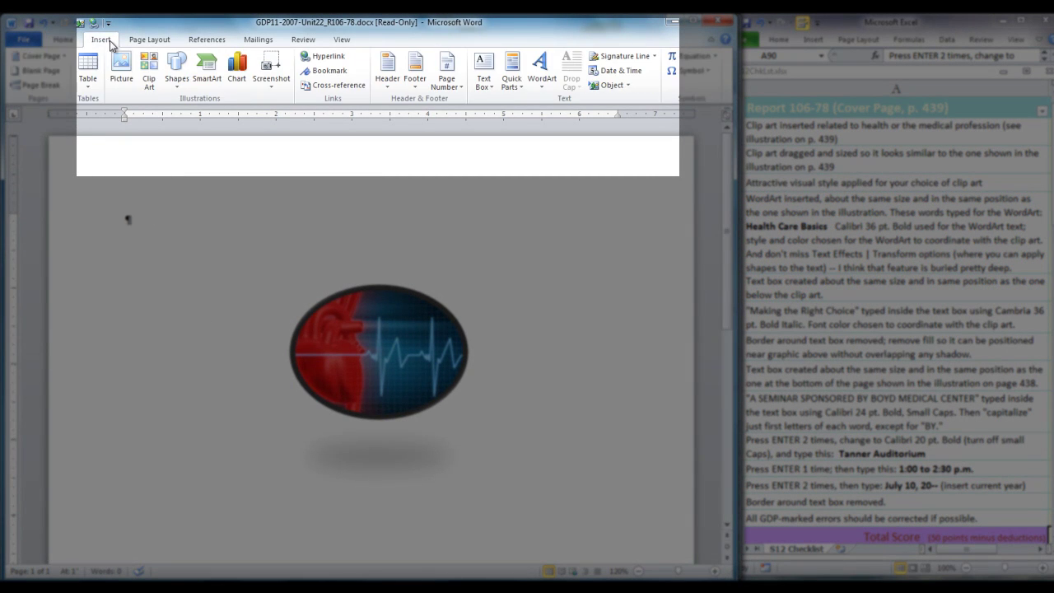
pyautogui.click(541, 70)
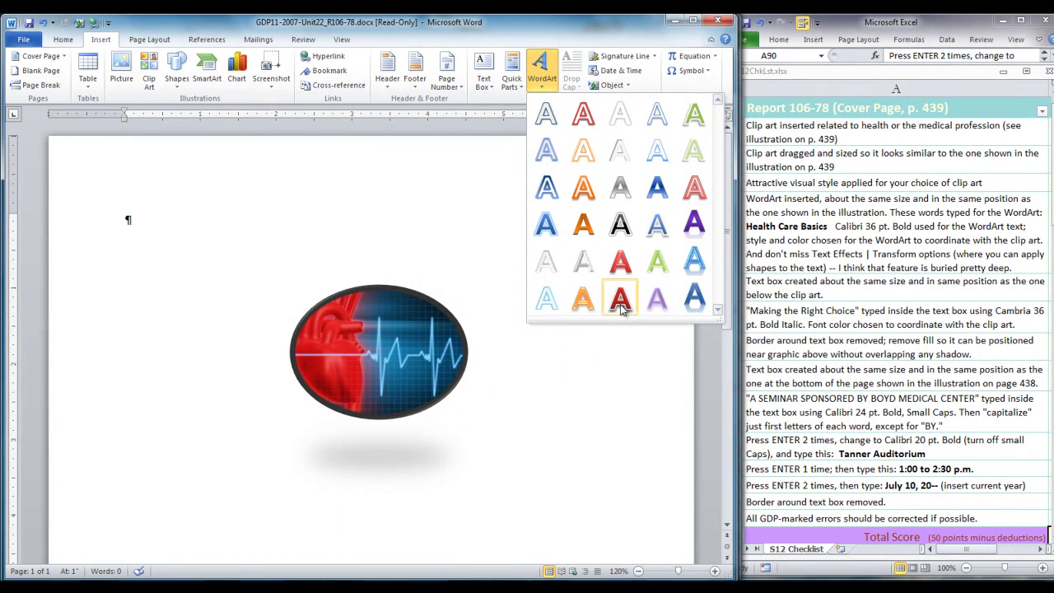
pyautogui.click(621, 304)
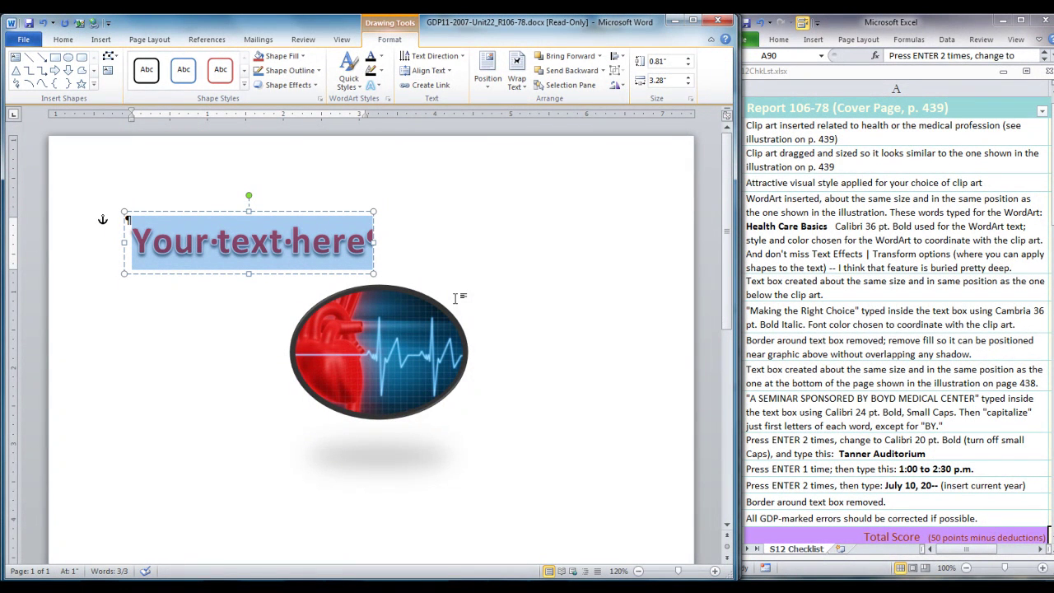
pyautogui.write('Health Ca')
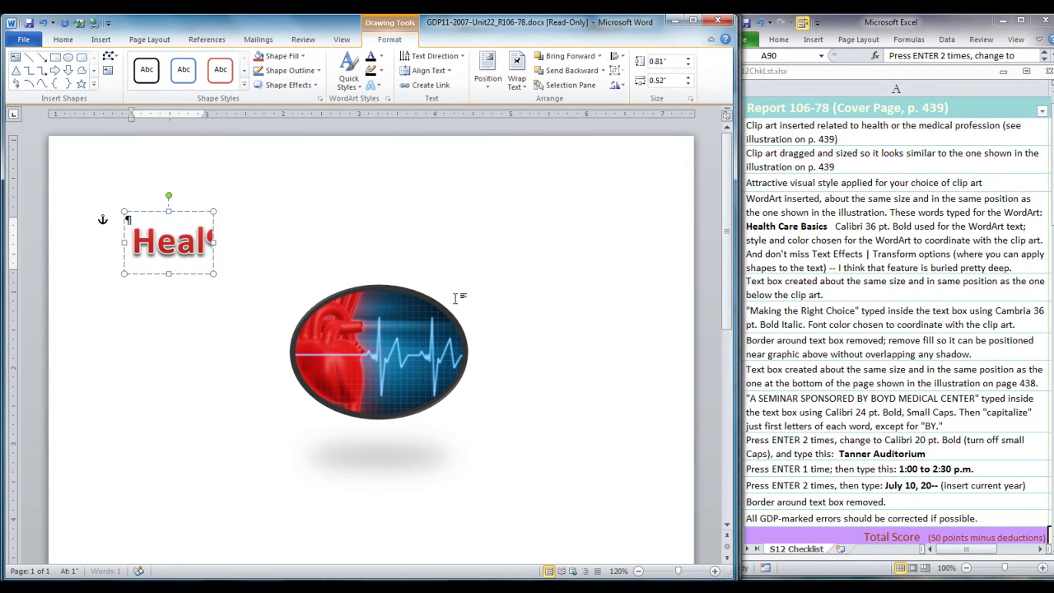
pyautogui.write('re Basics')
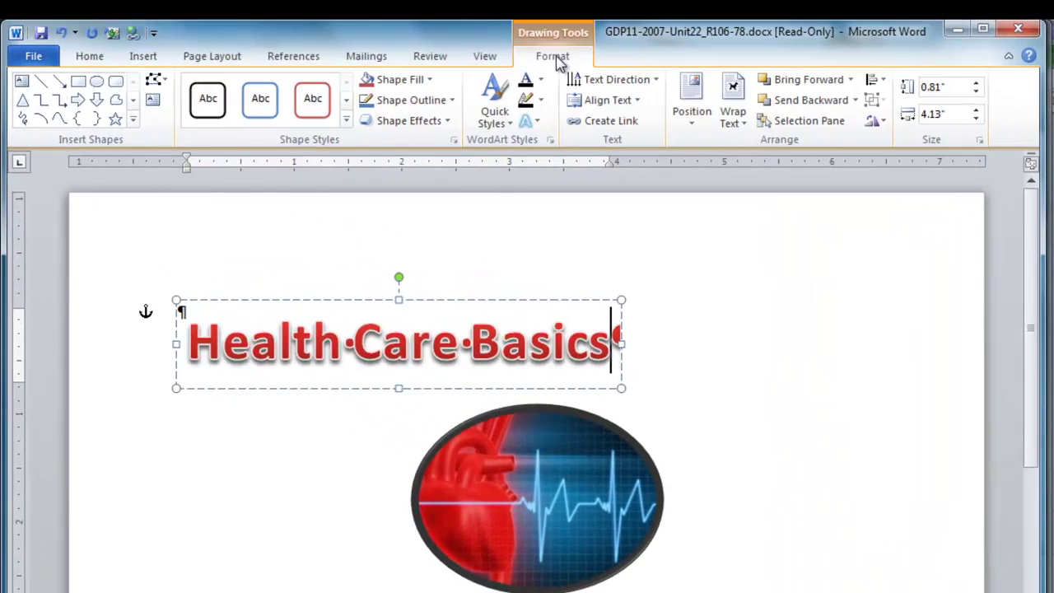
# - Select the WordArt text and confirm it is Calibri 36 pt Bold
pyautogui.hotkey('ctrl', 'a')
pyautogui.click(90, 56)
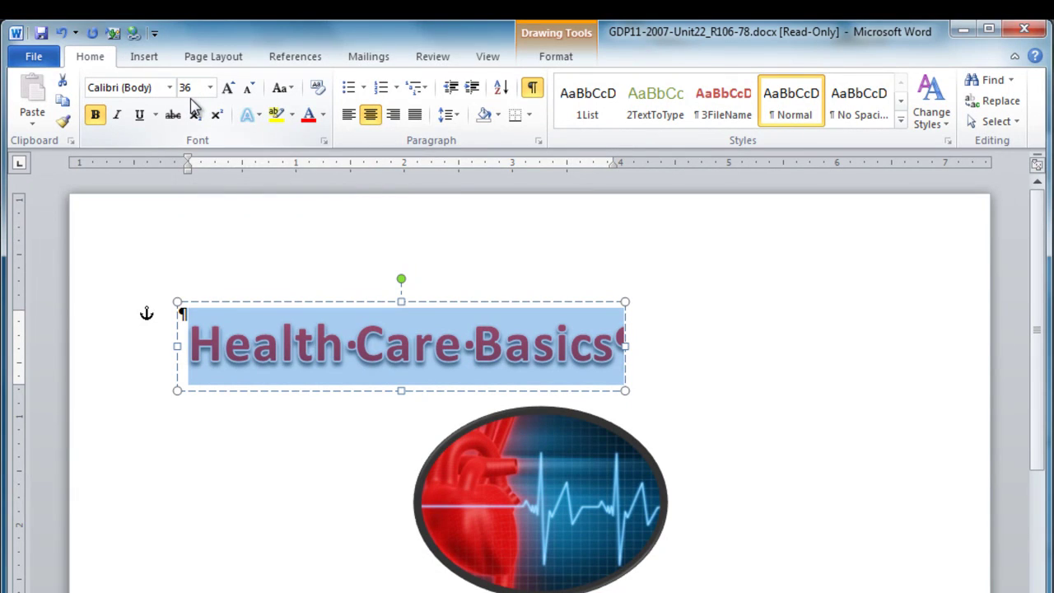
pyautogui.click(556, 58)
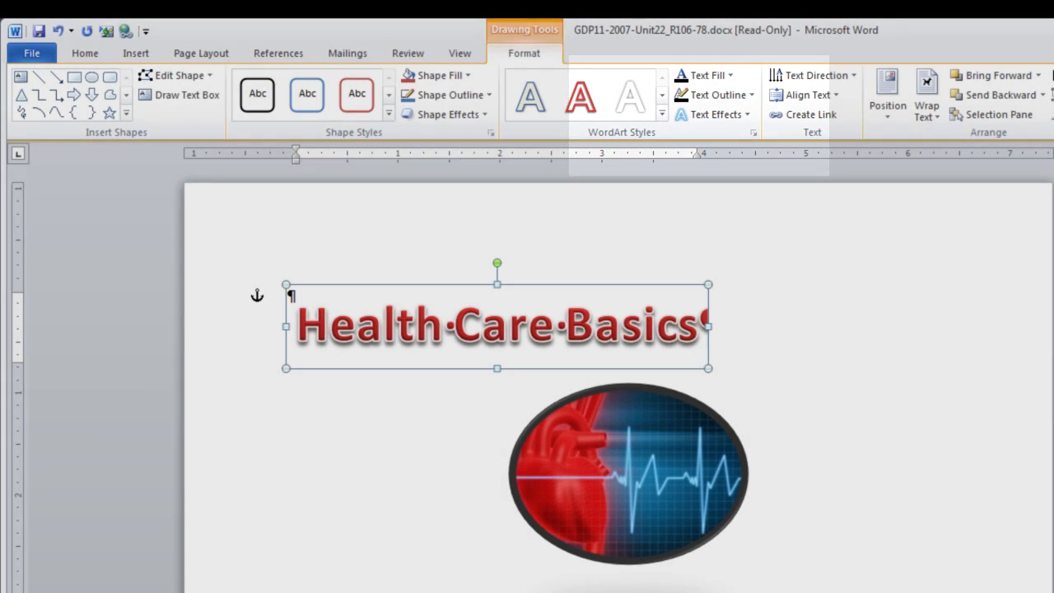
# - Apply the Arch Up transform to the WordArt and shift it right over the heart
pyautogui.moveTo(1053, 338); pyautogui.dragTo(973, 339)
pyautogui.moveTo(1050, 348); pyautogui.dragTo(1053, 348)
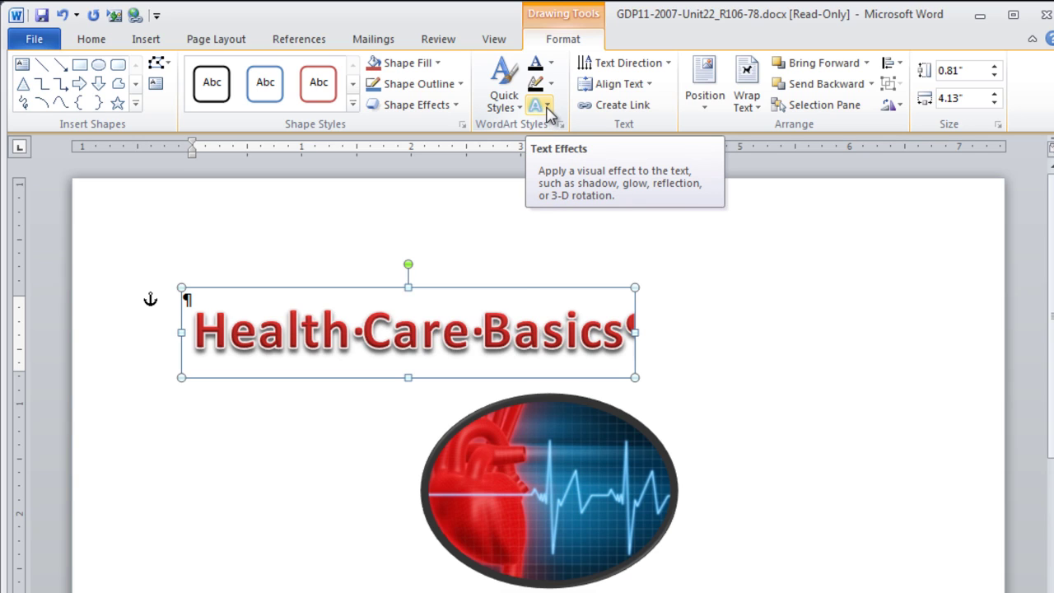
pyautogui.click(548, 107)
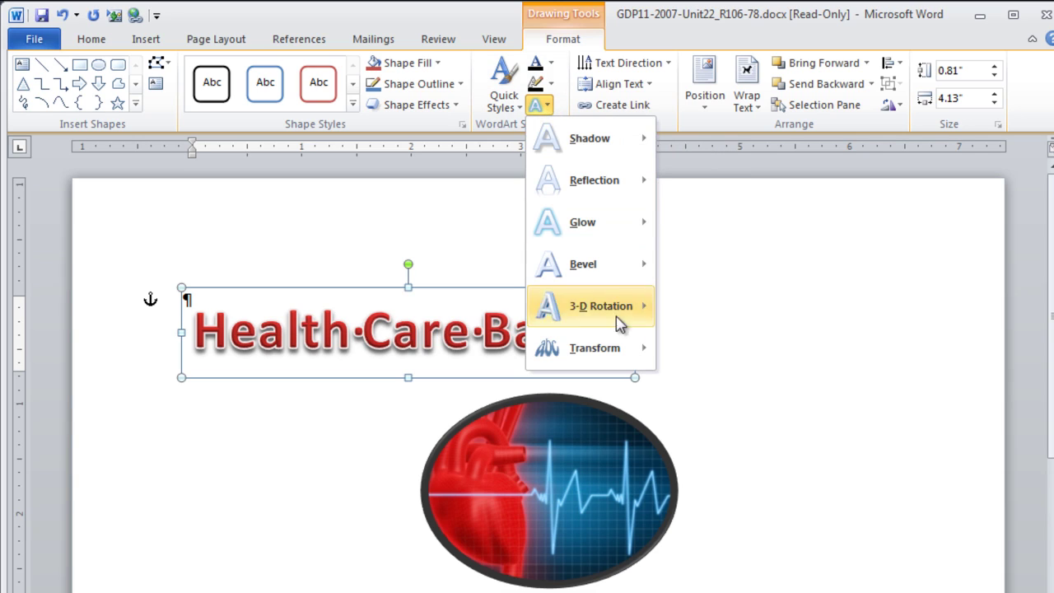
pyautogui.moveTo(588, 355)
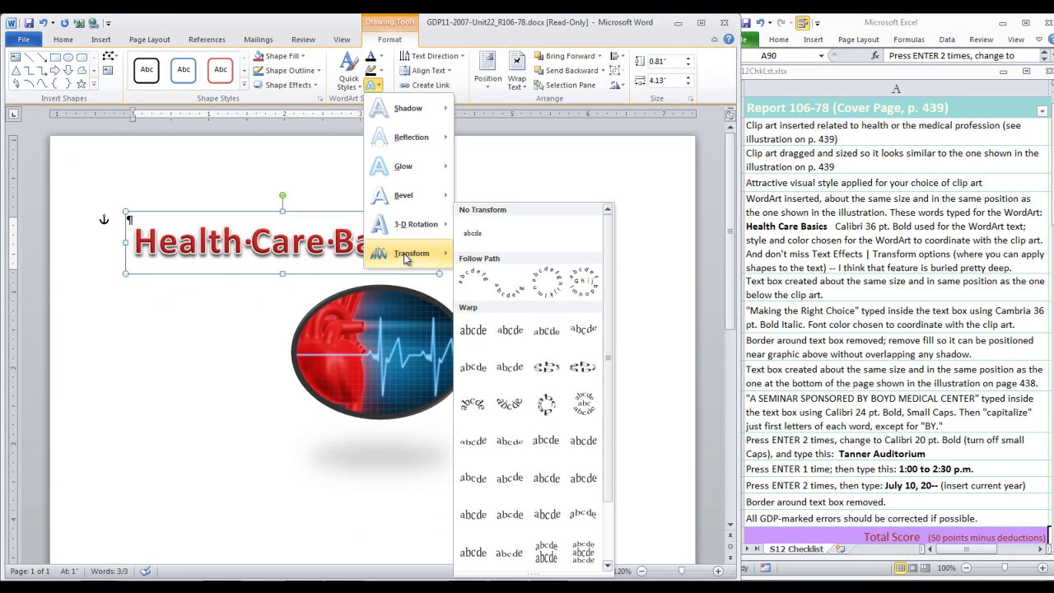
pyautogui.click(474, 292)
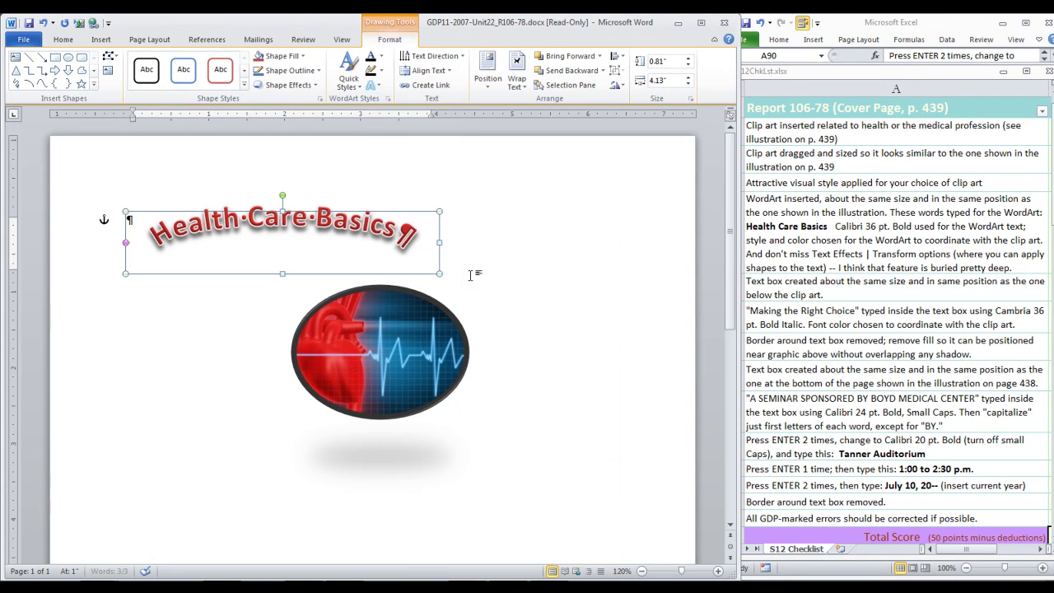
pyautogui.moveTo(378, 219); pyautogui.dragTo(443, 217)
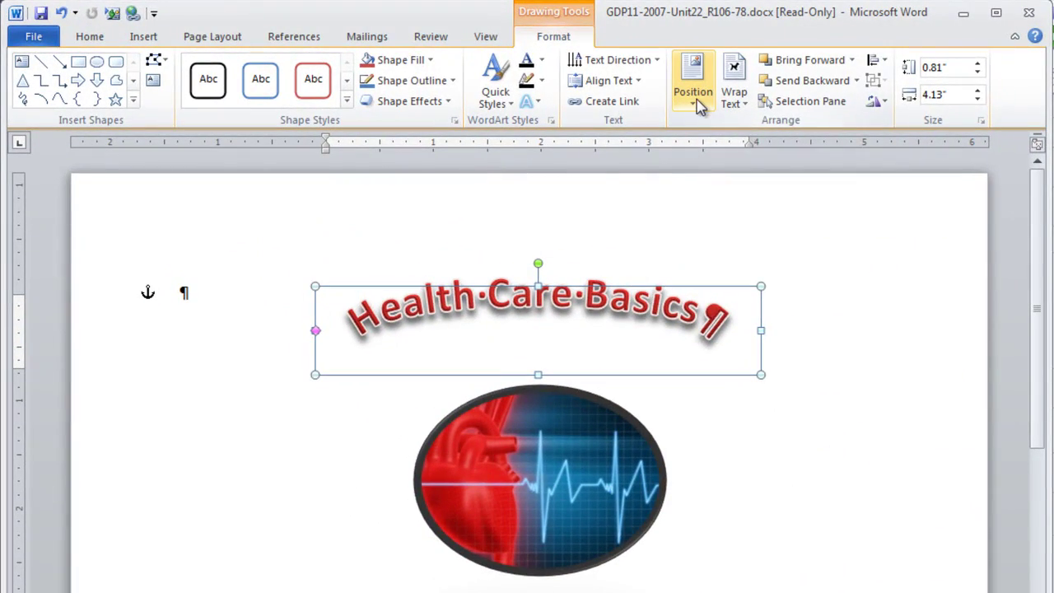
# - Center the WordArt horizontally relative to the page in More Layout Options
pyautogui.click(694, 95)
pyautogui.click(747, 370)
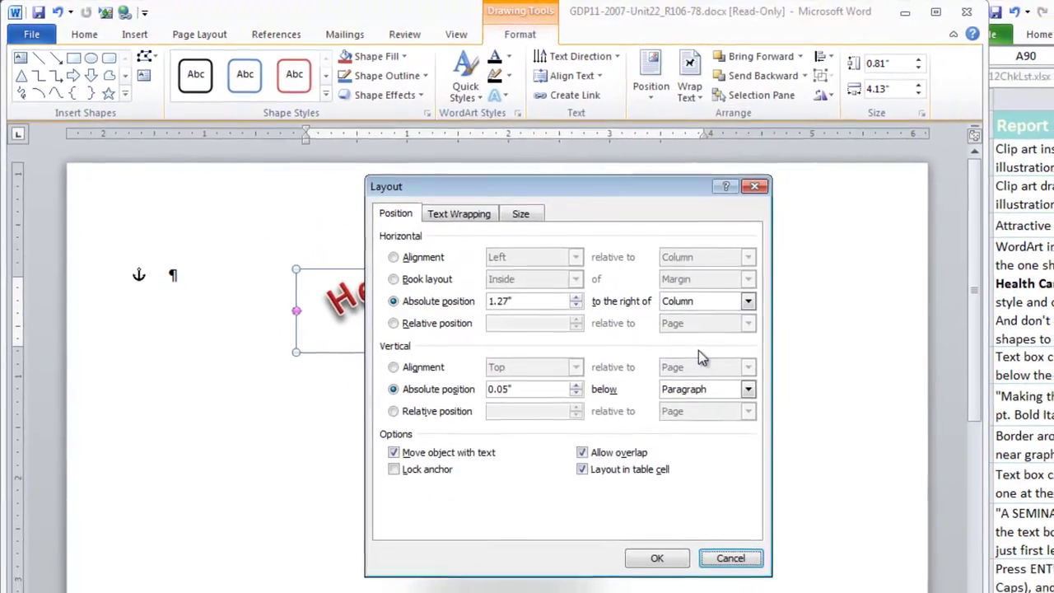
pyautogui.click(394, 257)
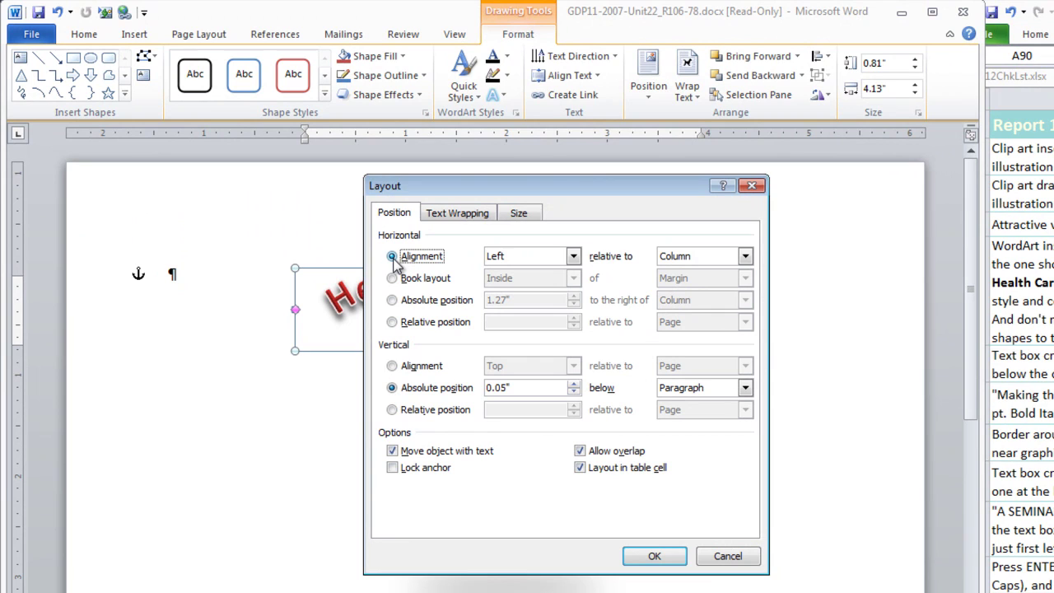
pyautogui.click(574, 257)
pyautogui.click(558, 285)
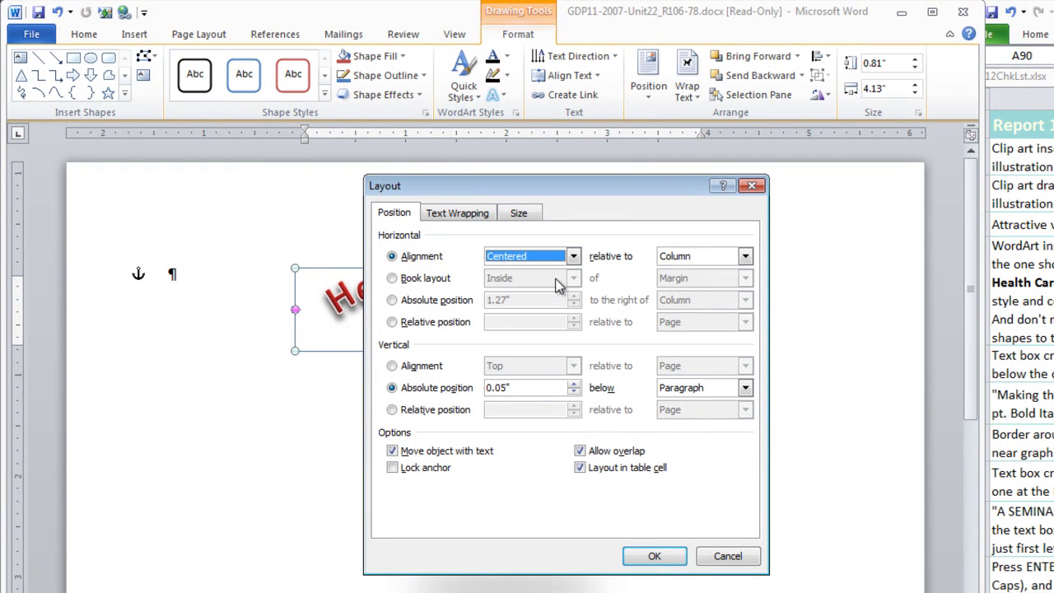
pyautogui.click(745, 257)
pyautogui.click(723, 283)
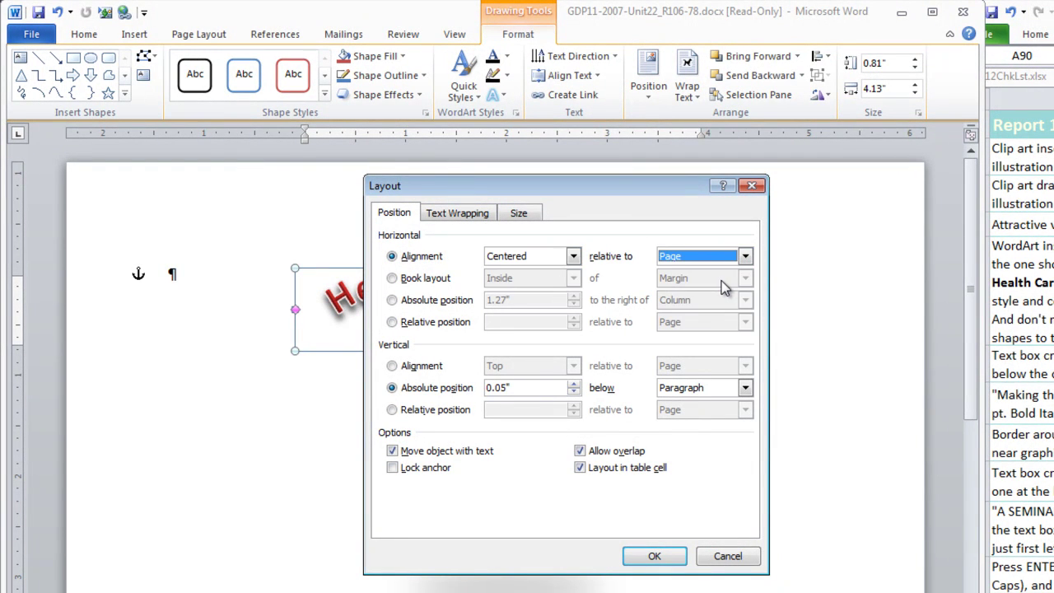
pyautogui.click(655, 558)
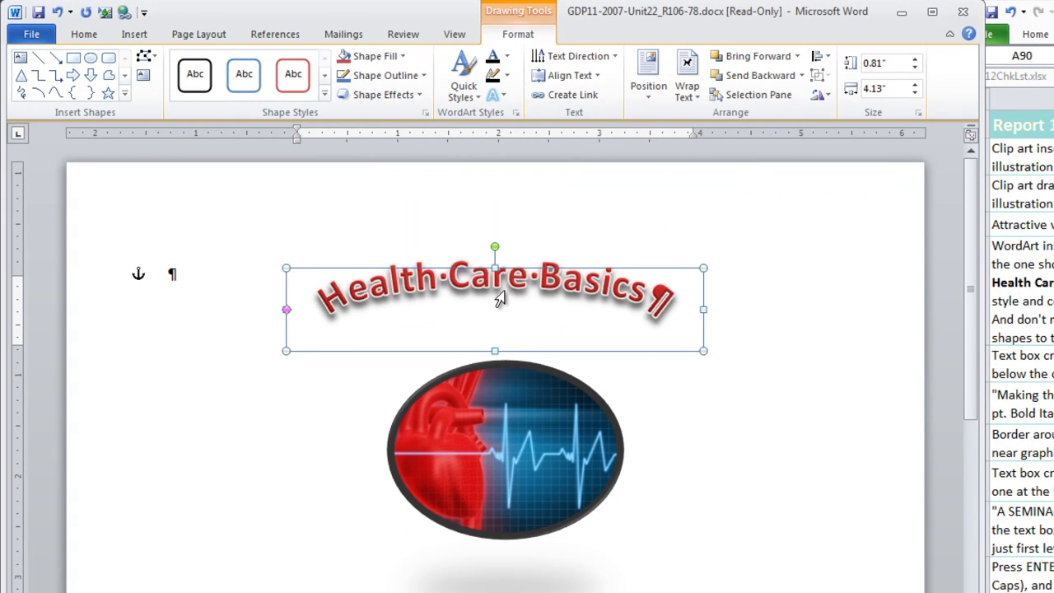
# - Stretch the WordArt box's top and bottom to 2.64" by 4.13", then select the heart clip art
pyautogui.moveTo(495, 266); pyautogui.dragTo(496, 235)
pyautogui.moveTo(494, 415); pyautogui.dragTo(511, 536)
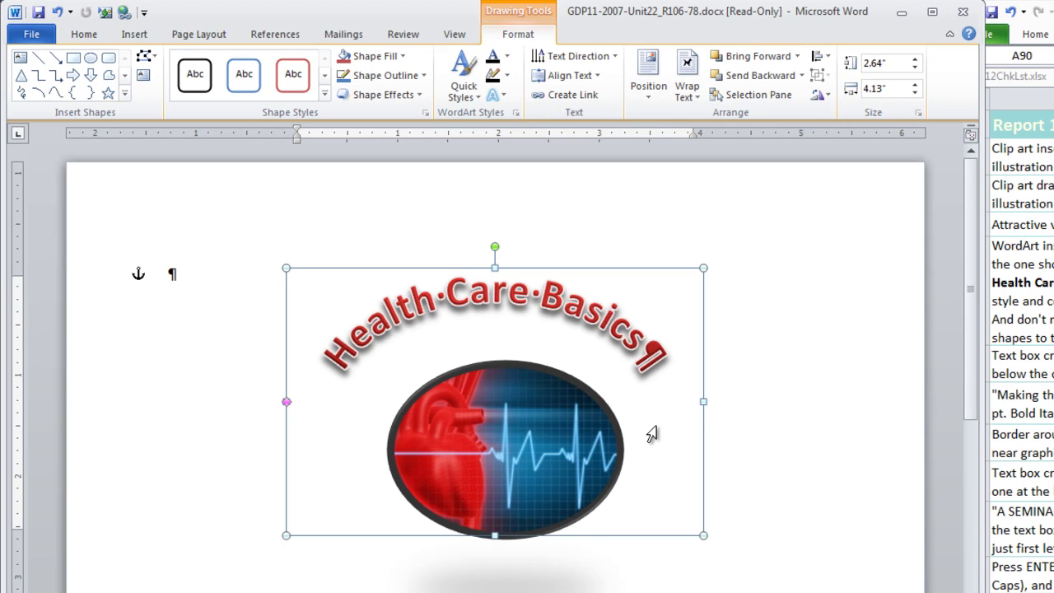
pyautogui.click(83, 34)
pyautogui.moveTo(703, 401); pyautogui.dragTo(740, 405)
pyautogui.click(503, 532)
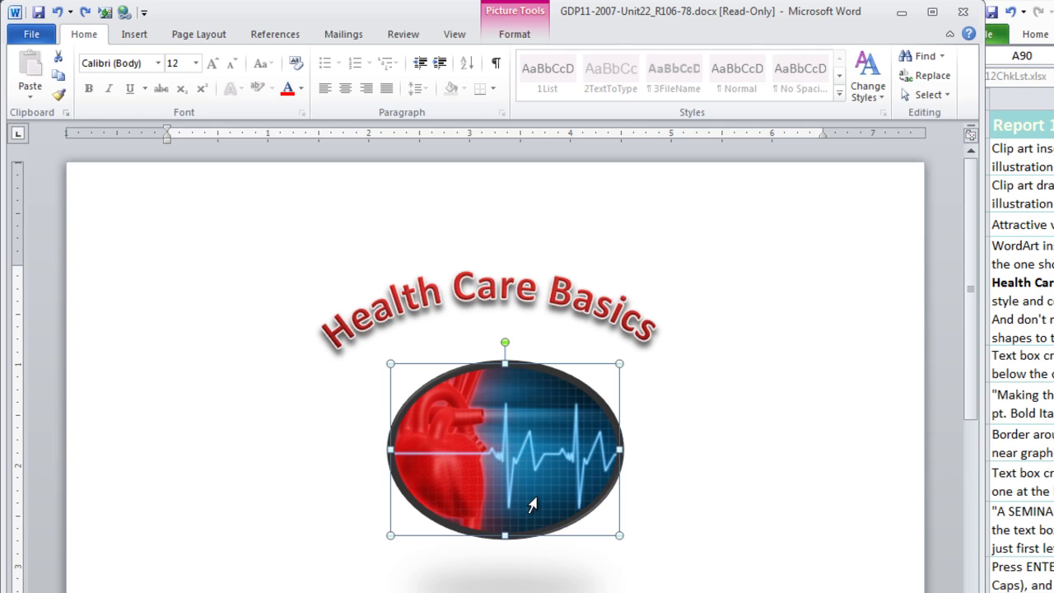
# - Center the heart clip art horizontally relative to the page via More Layout Options
pyautogui.click(522, 35)
pyautogui.click(653, 102)
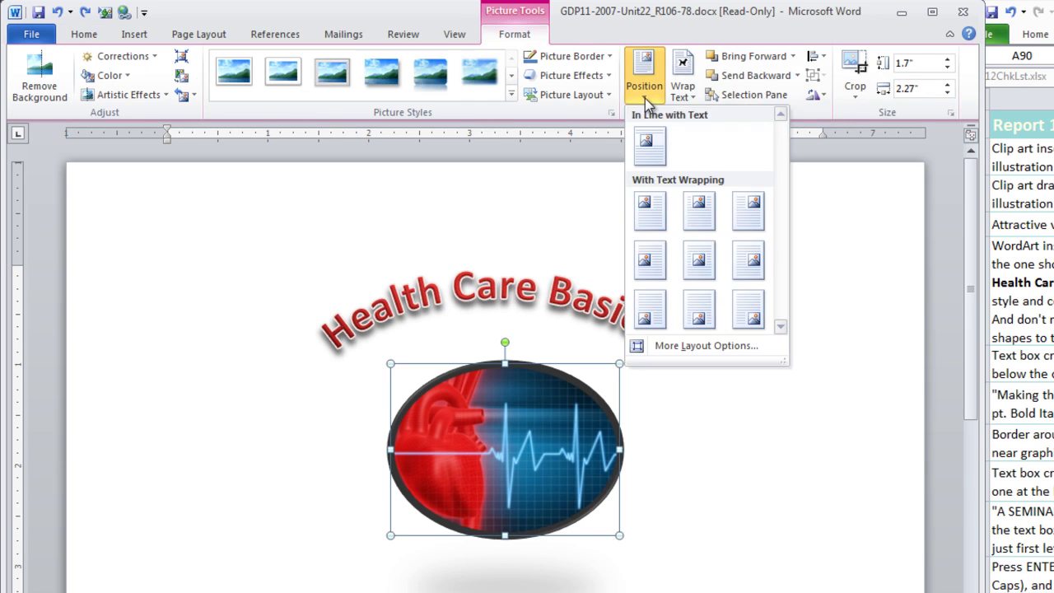
pyautogui.click(702, 346)
pyautogui.click(392, 257)
pyautogui.click(574, 257)
pyautogui.click(552, 282)
pyautogui.click(745, 256)
pyautogui.click(738, 284)
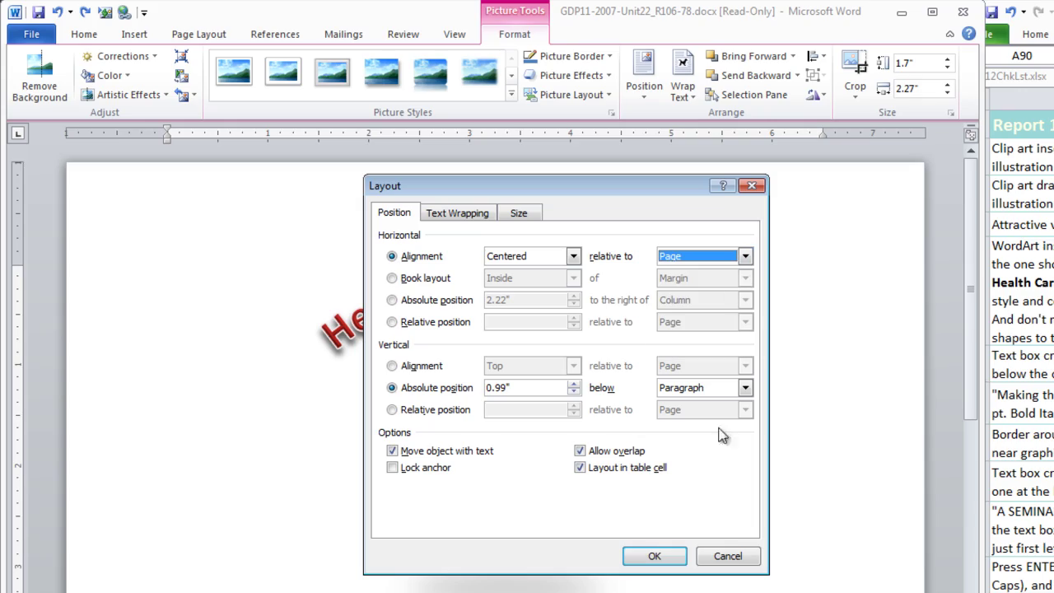
pyautogui.click(654, 556)
pyautogui.click(795, 549)
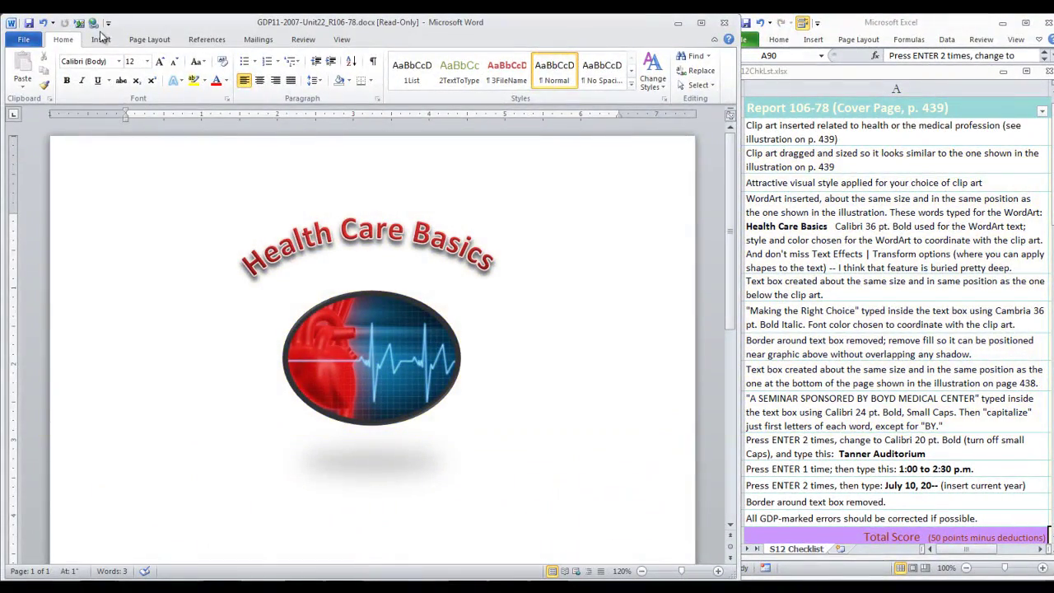
# - Draw a wide custom text box beneath the heart clip art
pyautogui.click(101, 38)
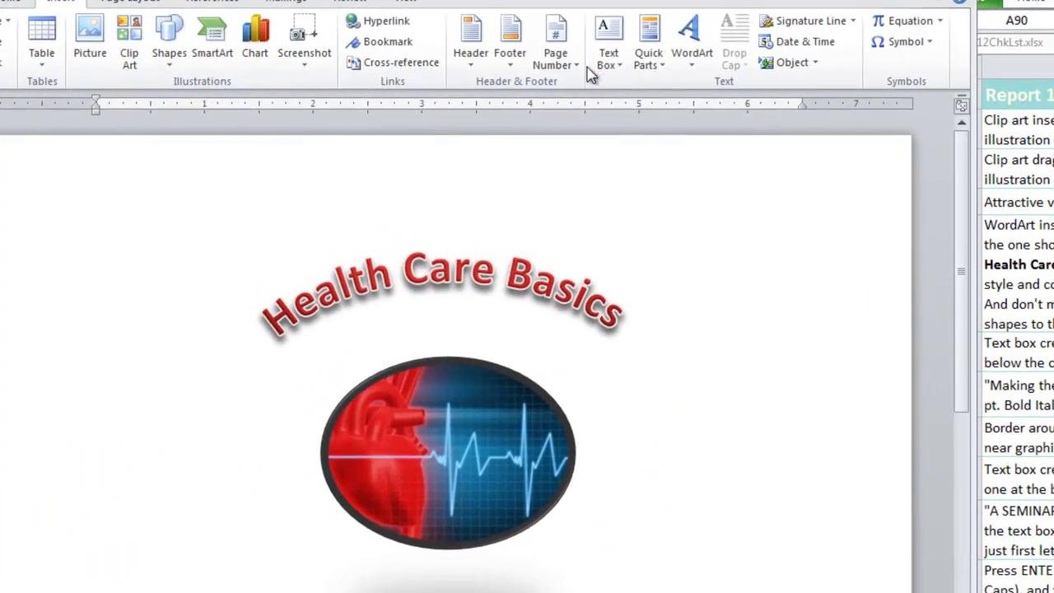
pyautogui.click(613, 66)
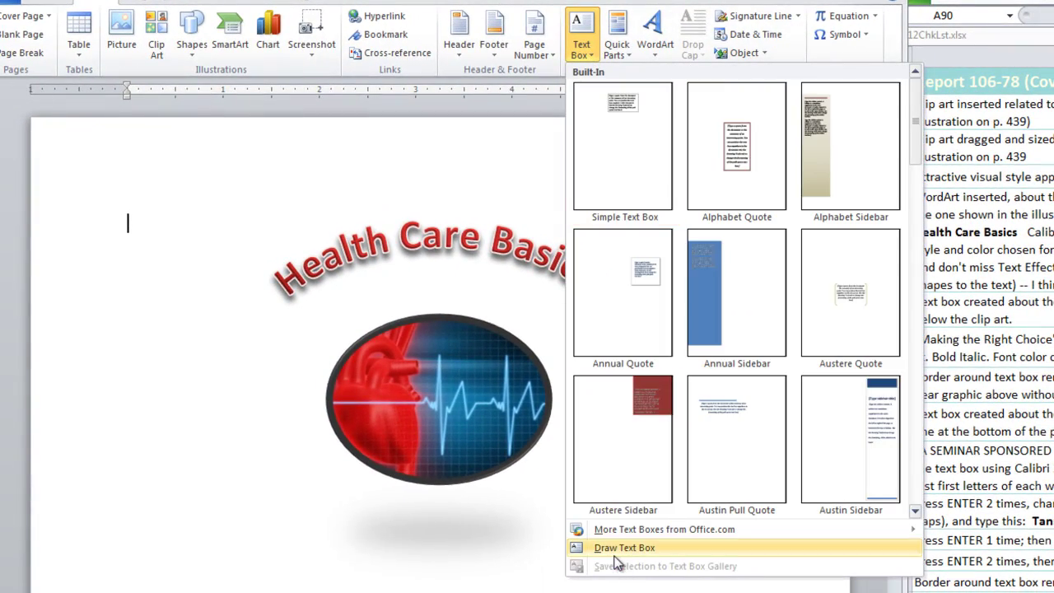
pyautogui.click(615, 555)
pyautogui.moveTo(198, 441); pyautogui.dragTo(880, 504)
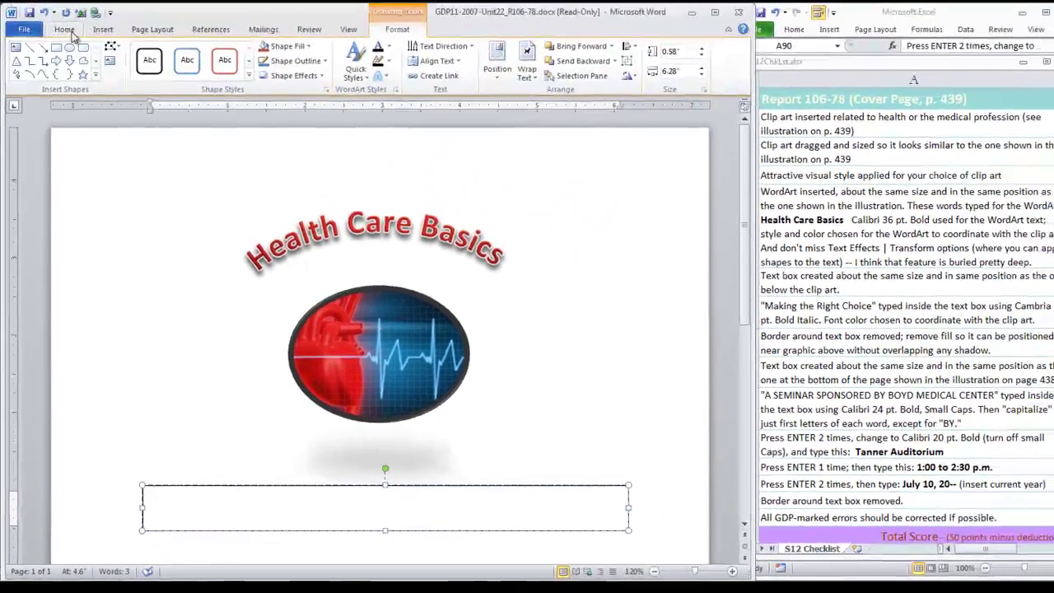
# - Set Cambria 36 pt bold italic, centered, and start typing 'Making the Right Choice' in the box
pyautogui.click(67, 31)
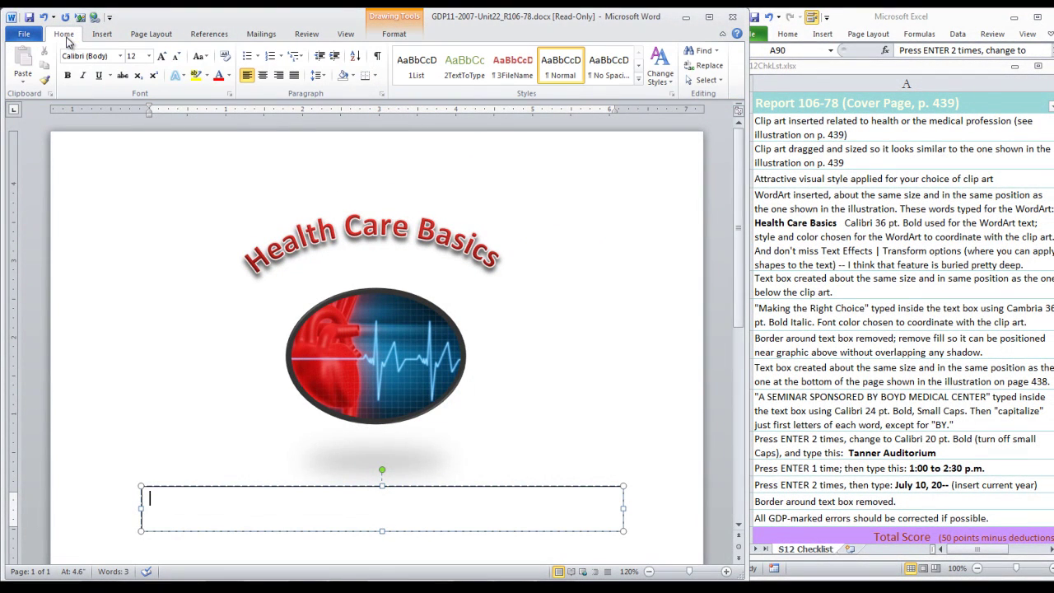
pyautogui.click(120, 56)
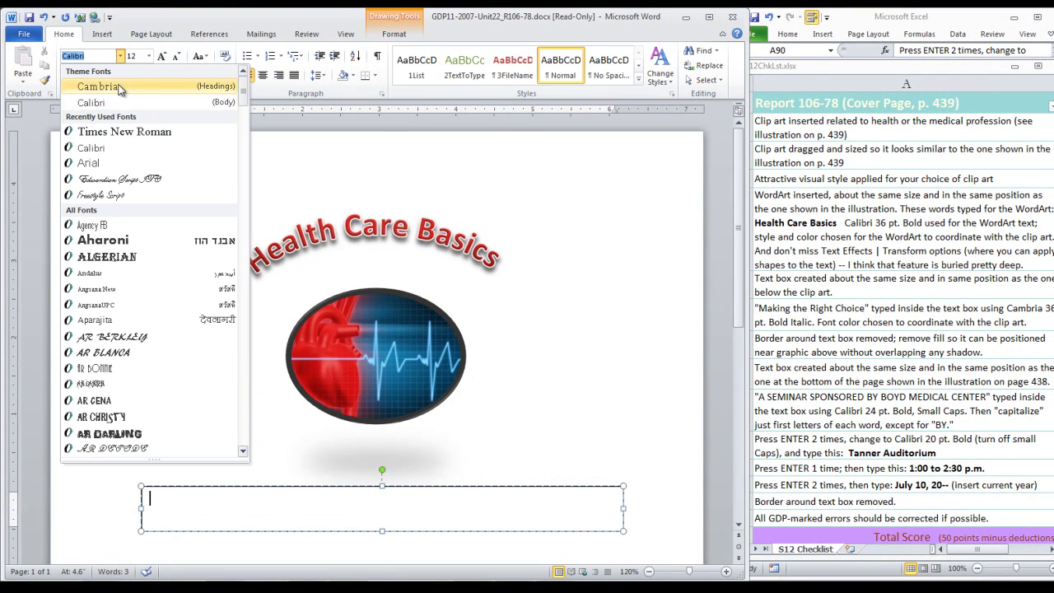
pyautogui.click(116, 89)
pyautogui.click(148, 56)
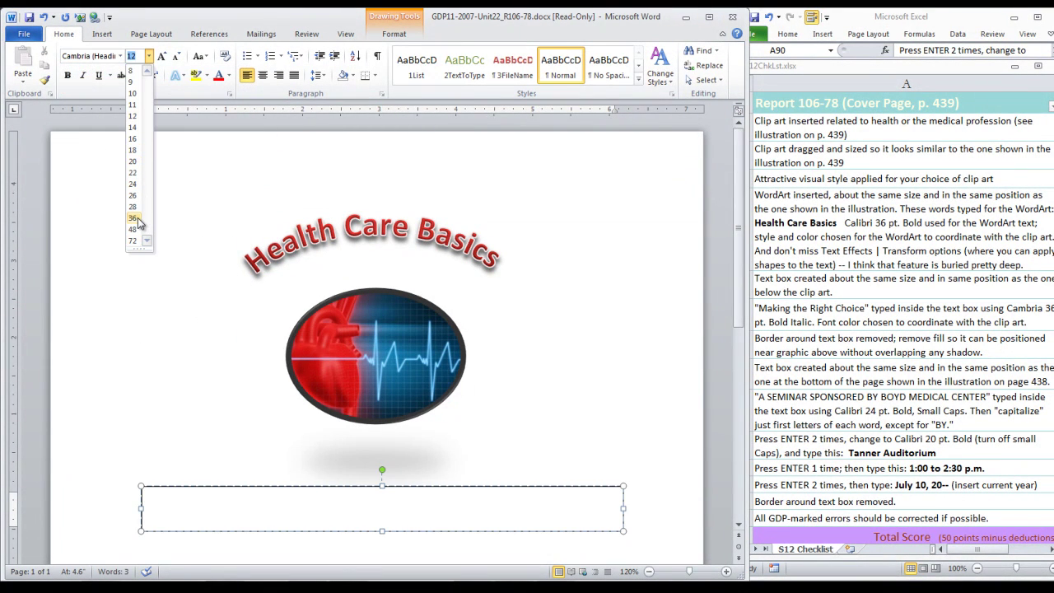
pyautogui.click(134, 219)
pyautogui.click(69, 76)
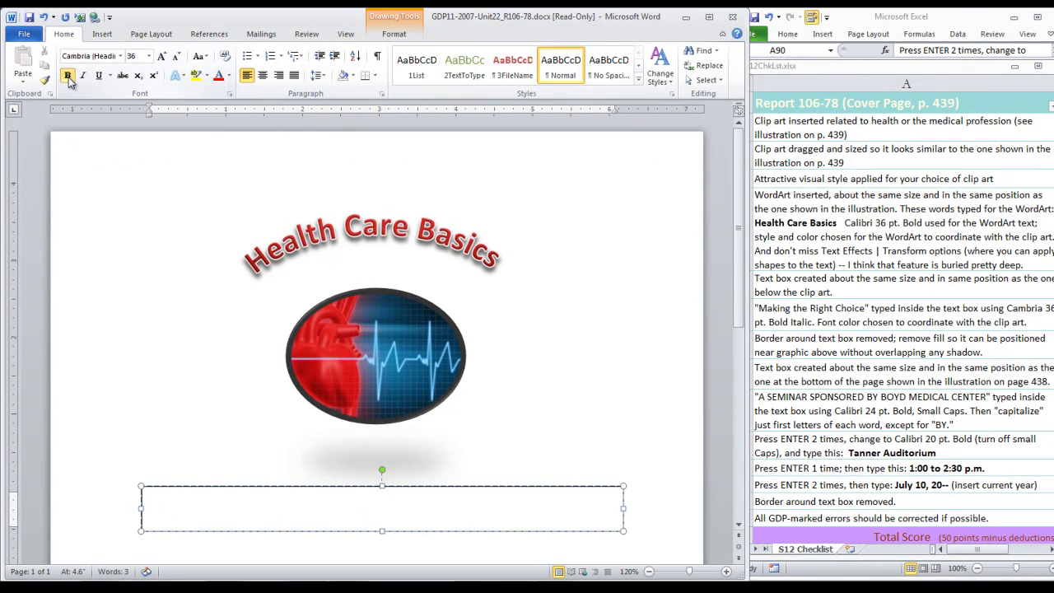
pyautogui.click(83, 75)
pyautogui.click(263, 74)
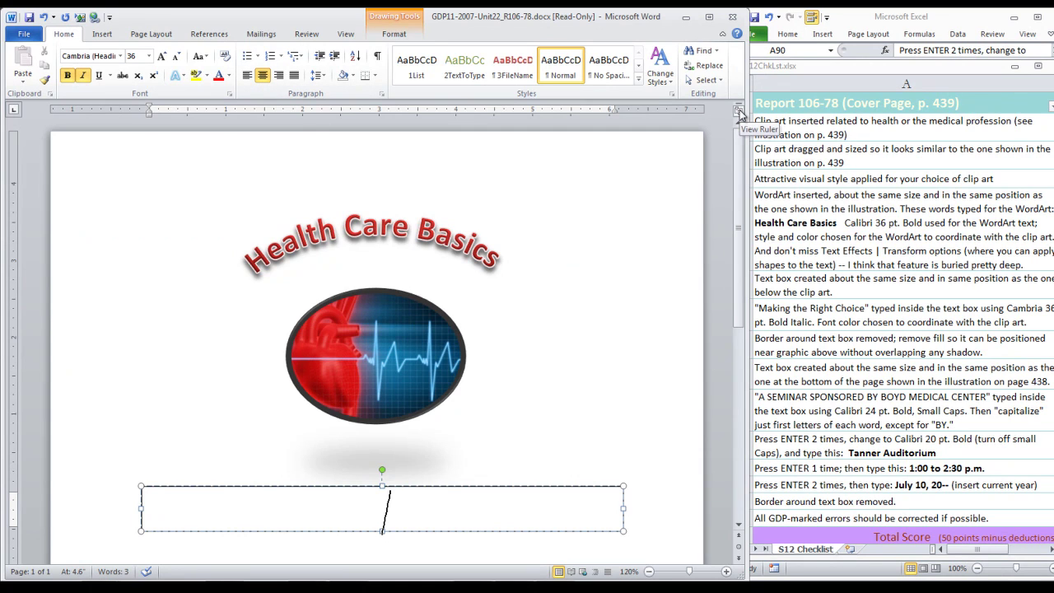
pyautogui.write('"Making the')
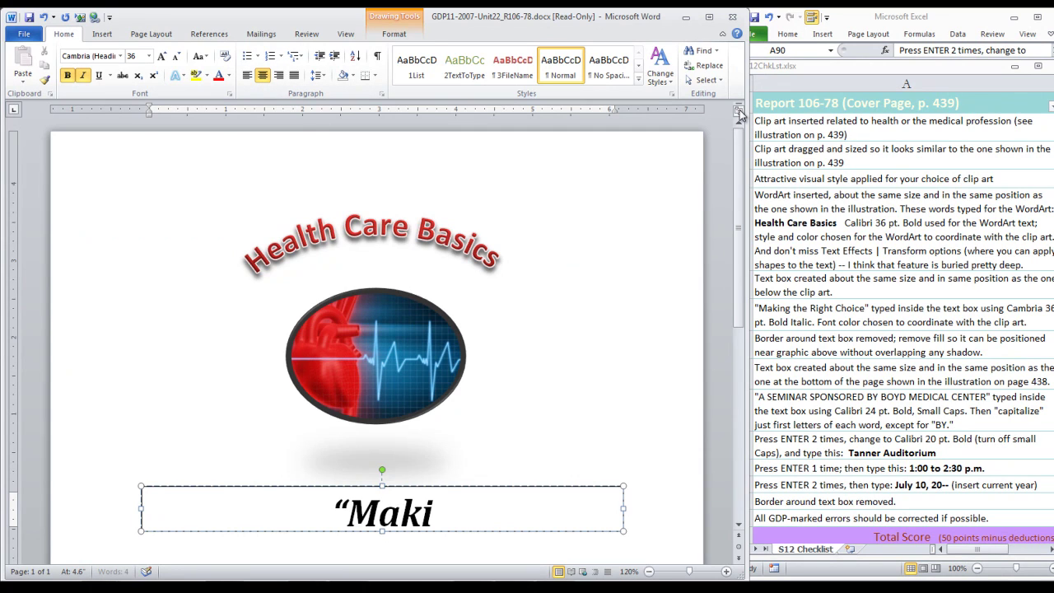
pyautogui.write(' Right')
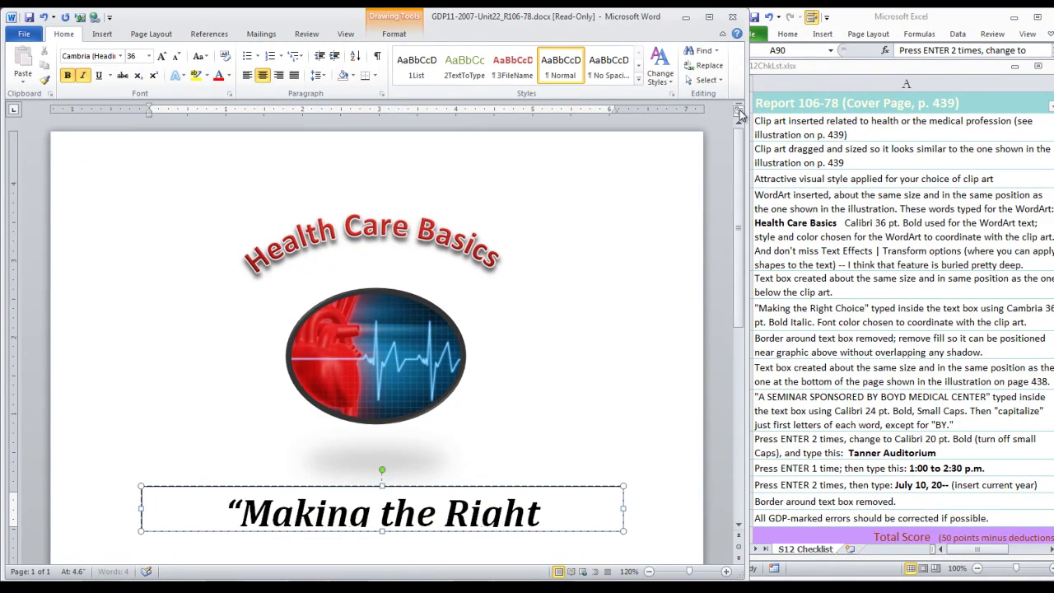
pyautogui.write(' Choice"')
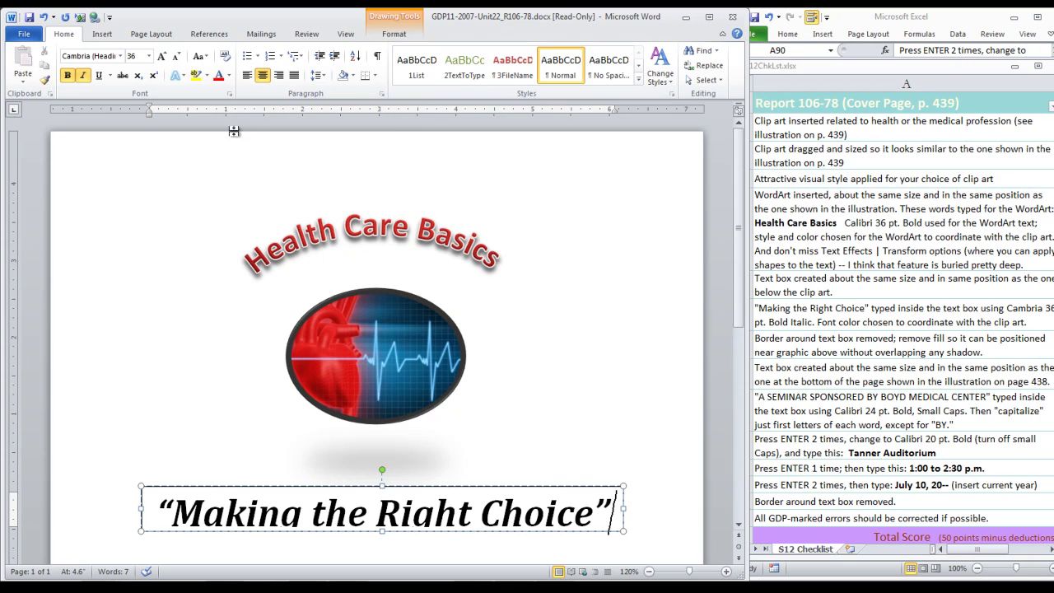
# - Color the 'Making the Right Choice' title dark blue
pyautogui.click(154, 511)
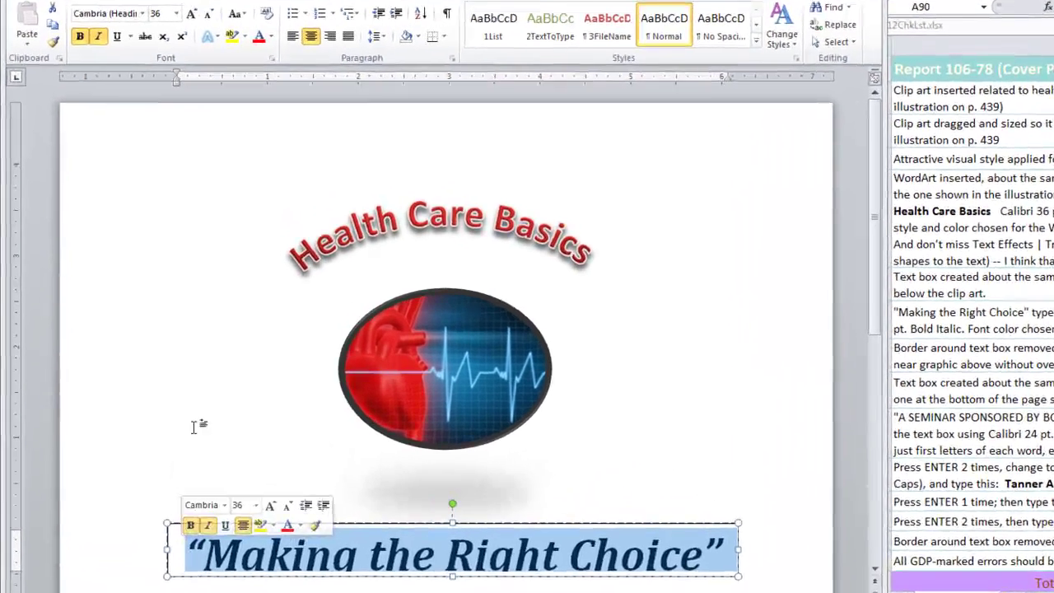
pyautogui.click(227, 76)
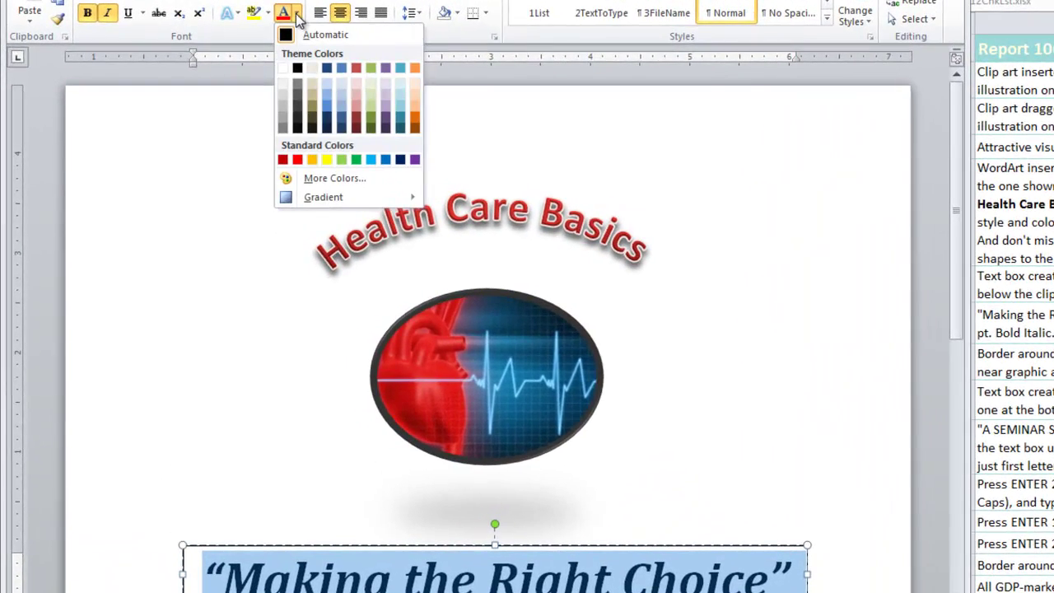
pyautogui.click(329, 68)
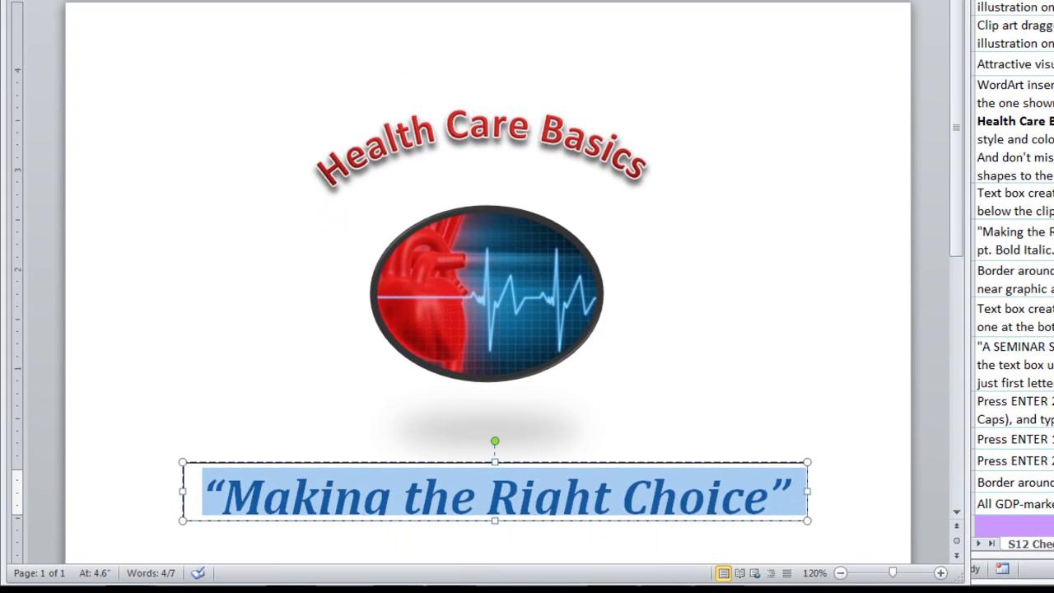
# - Lower the text box's bottom edge so the whole title line fits
pyautogui.click(497, 525)
pyautogui.moveTo(496, 525); pyautogui.dragTo(497, 541)
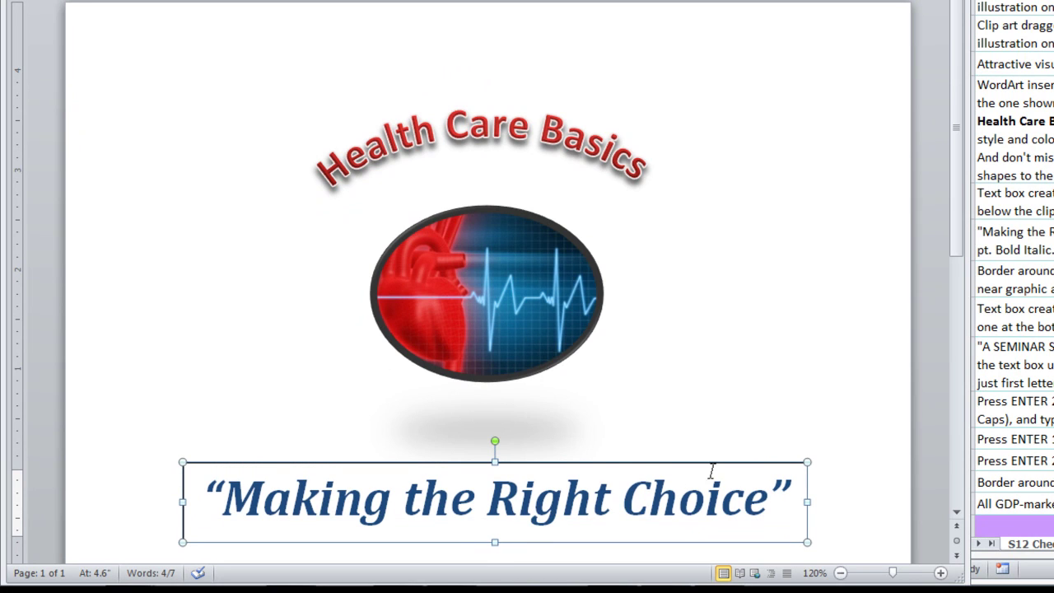
pyautogui.scroll(-2, 640, 451)
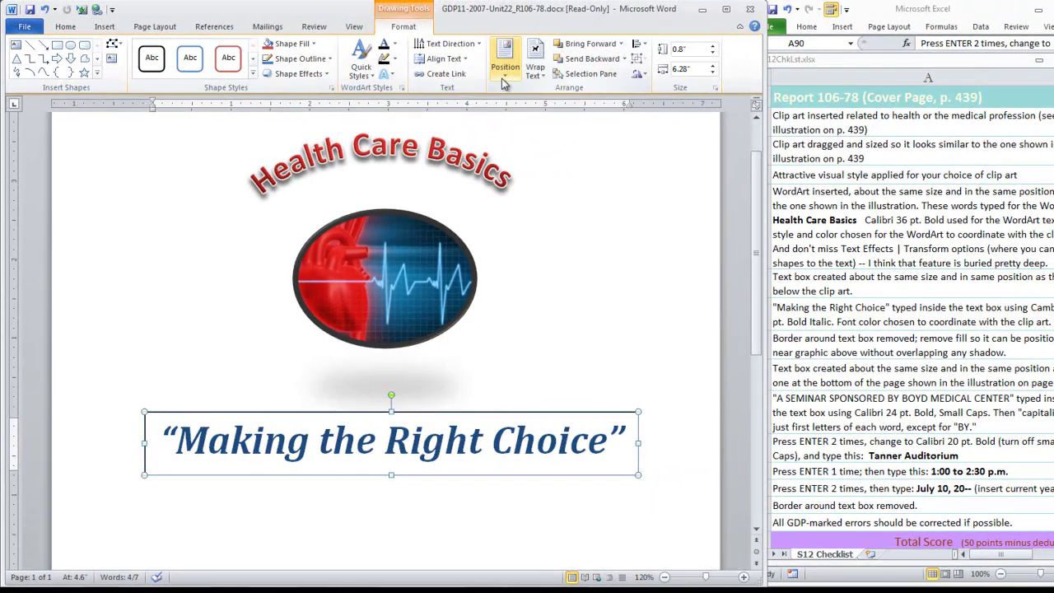
# - Center the title text box horizontally relative to the page in the layout settings
pyautogui.click(505, 65)
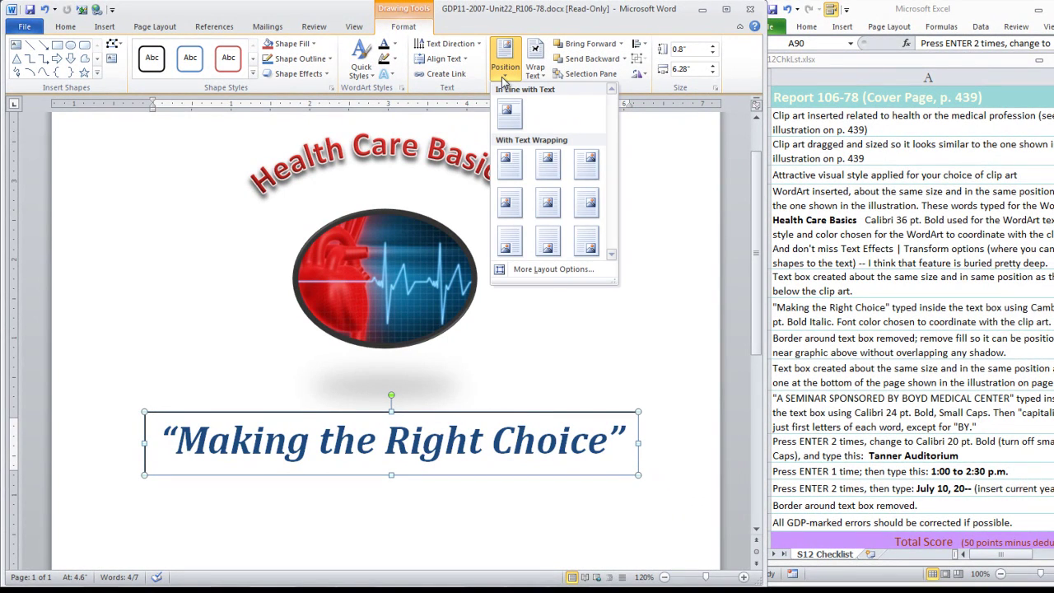
pyautogui.click(535, 269)
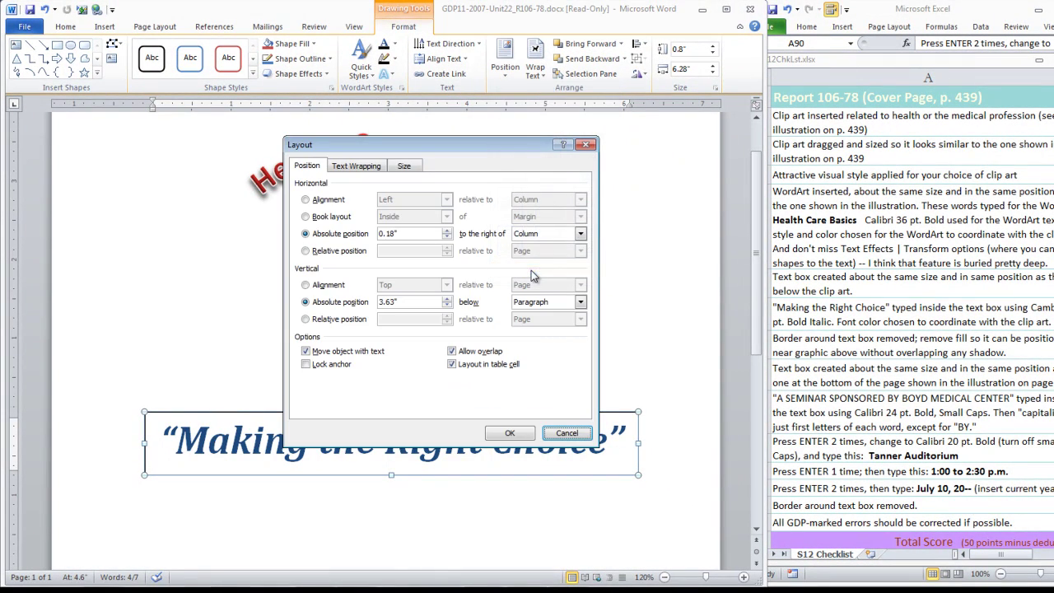
pyautogui.click(306, 200)
pyautogui.click(442, 204)
pyautogui.click(443, 223)
pyautogui.click(588, 205)
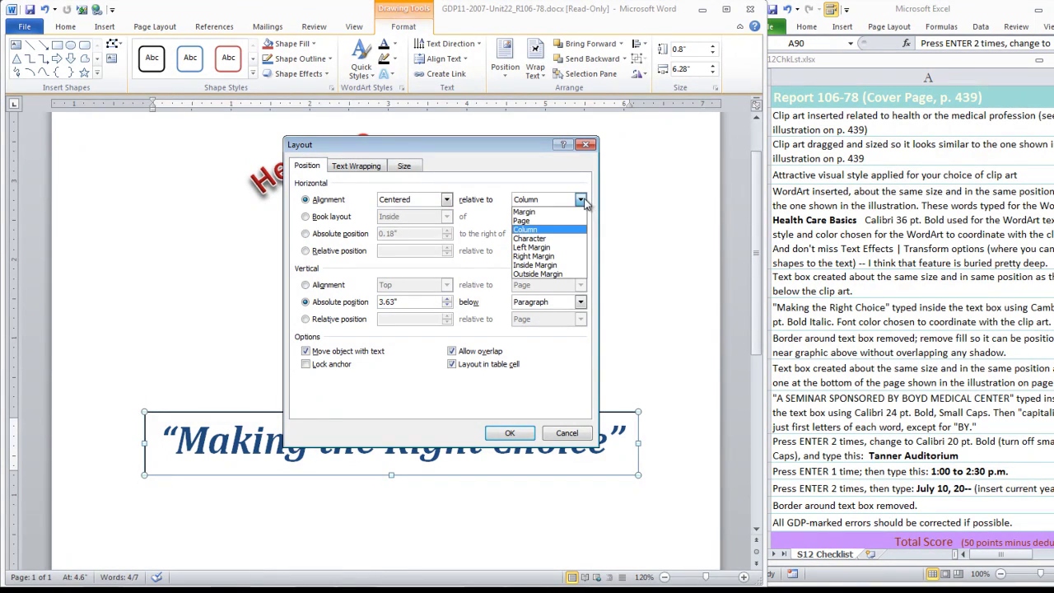
pyautogui.click(547, 221)
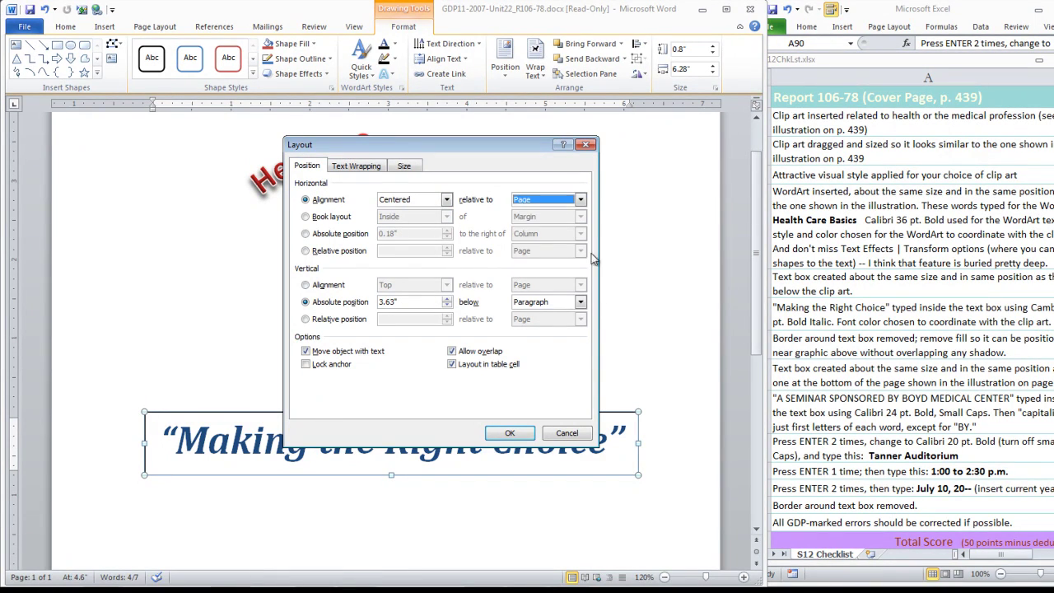
pyautogui.click(510, 433)
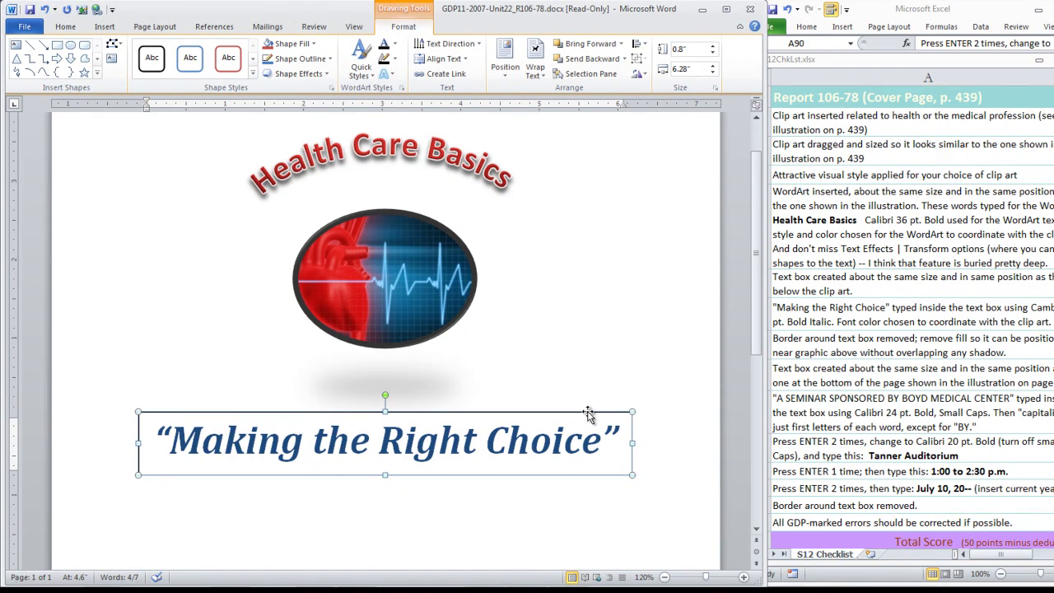
# - Set the title box's Shape Outline to No Outline
pyautogui.click(329, 62)
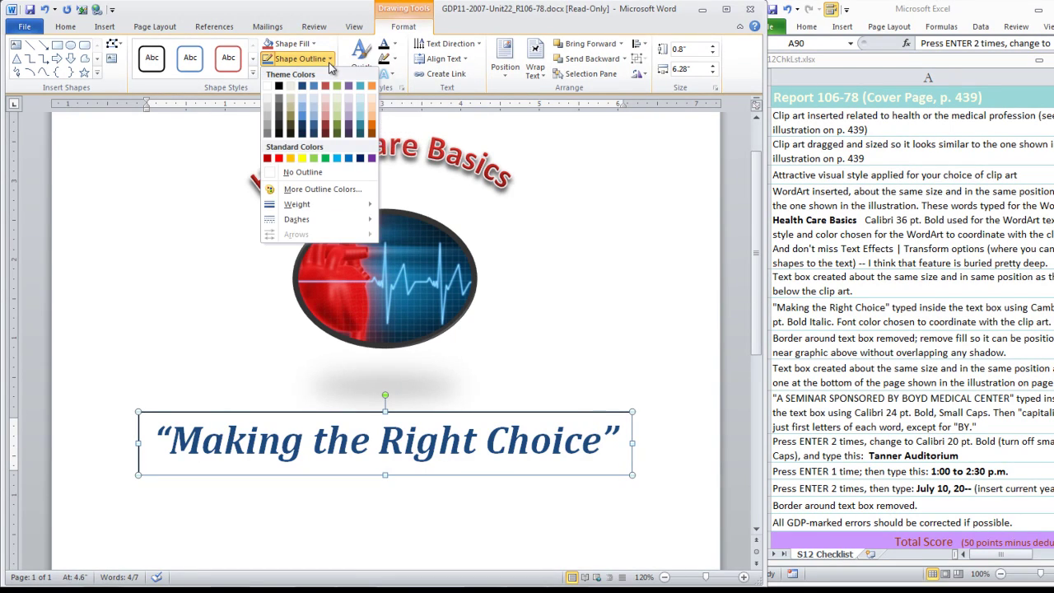
pyautogui.click(275, 174)
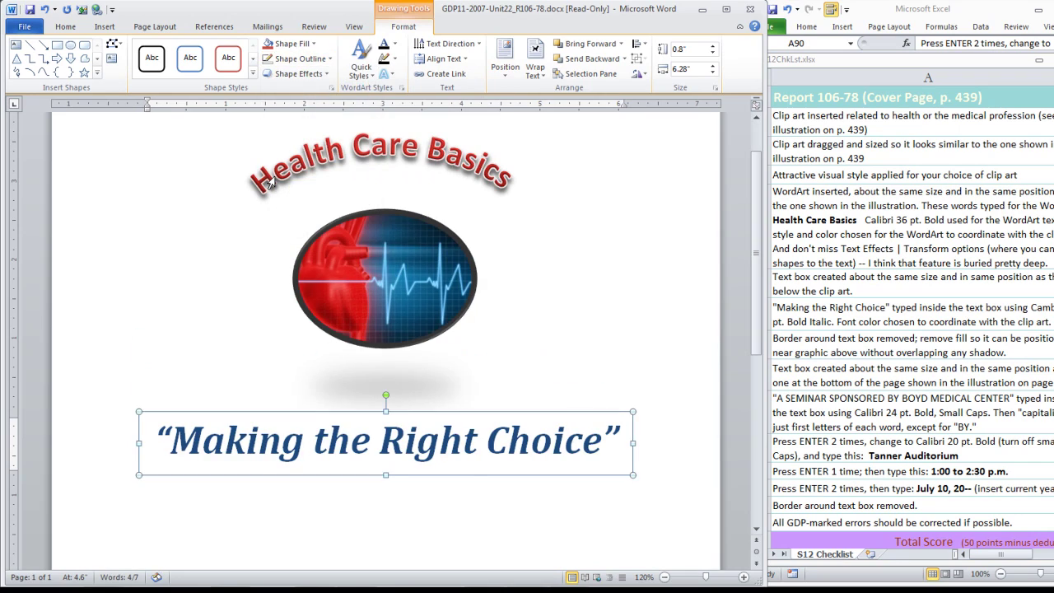
pyautogui.click(466, 518)
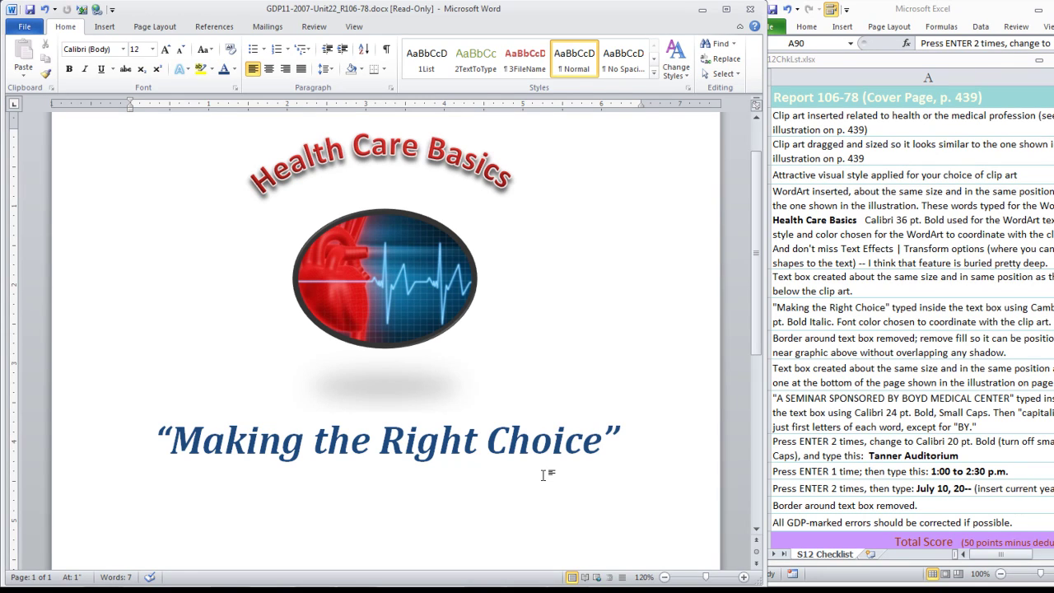
# - Draw a large text box below the title, then trim its left and right edges slightly
pyautogui.scroll(-5, 543, 475)
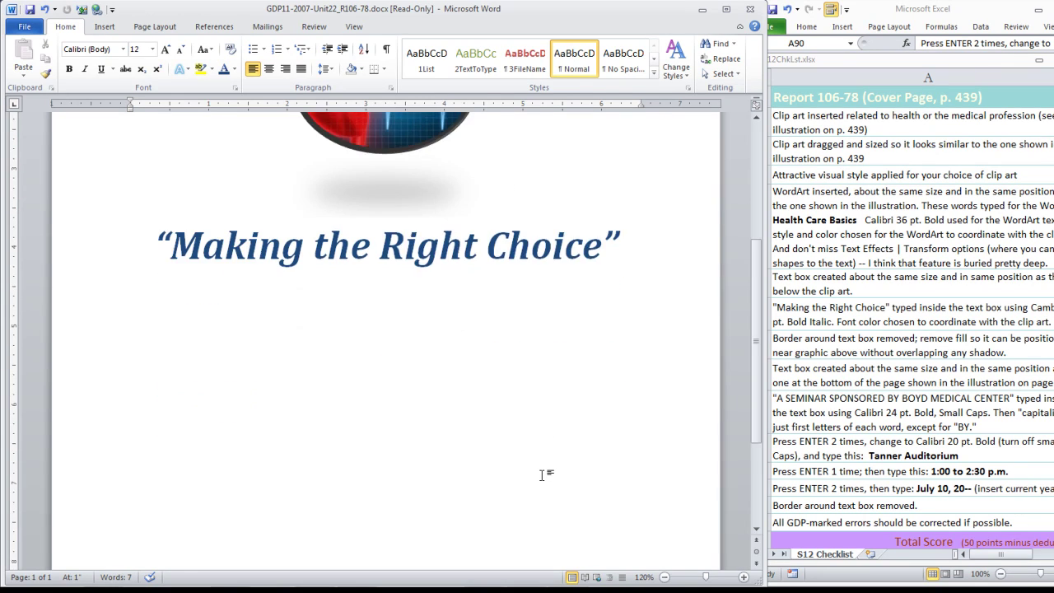
pyautogui.click(104, 29)
pyautogui.click(503, 68)
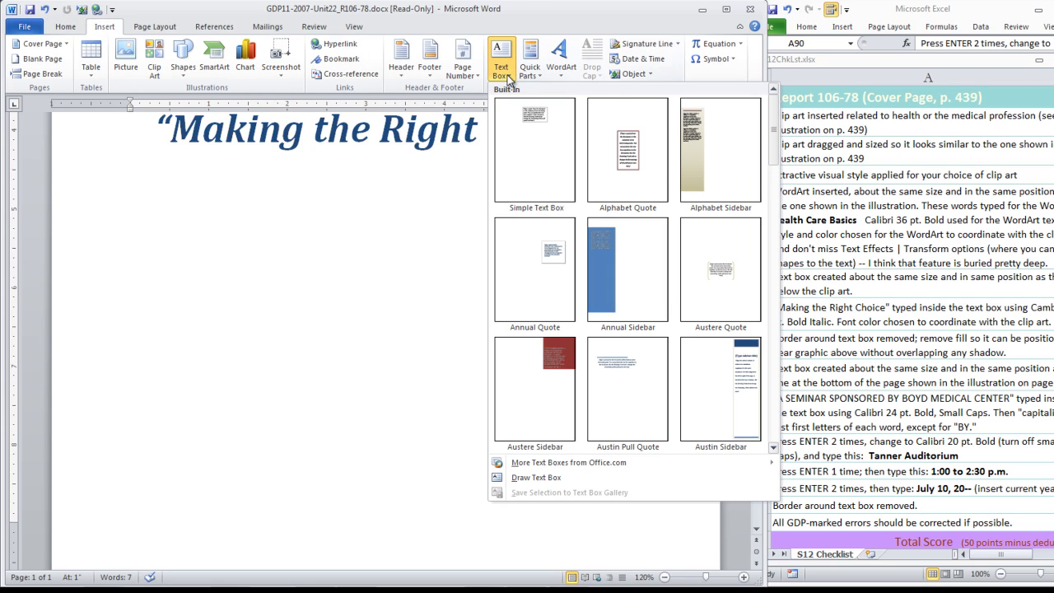
pyautogui.click(537, 478)
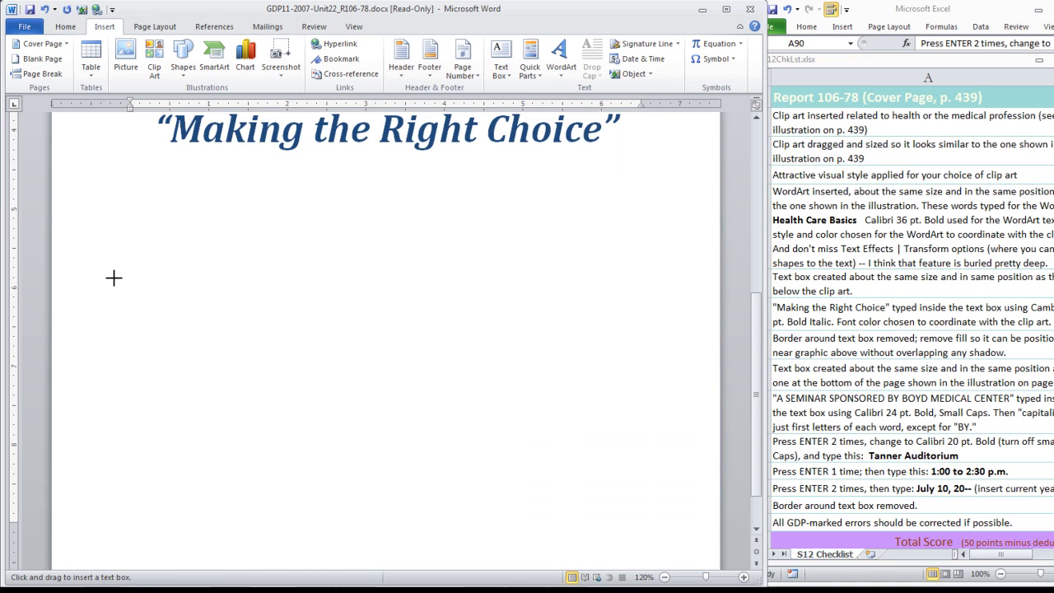
pyautogui.moveTo(113, 277); pyautogui.dragTo(662, 520)
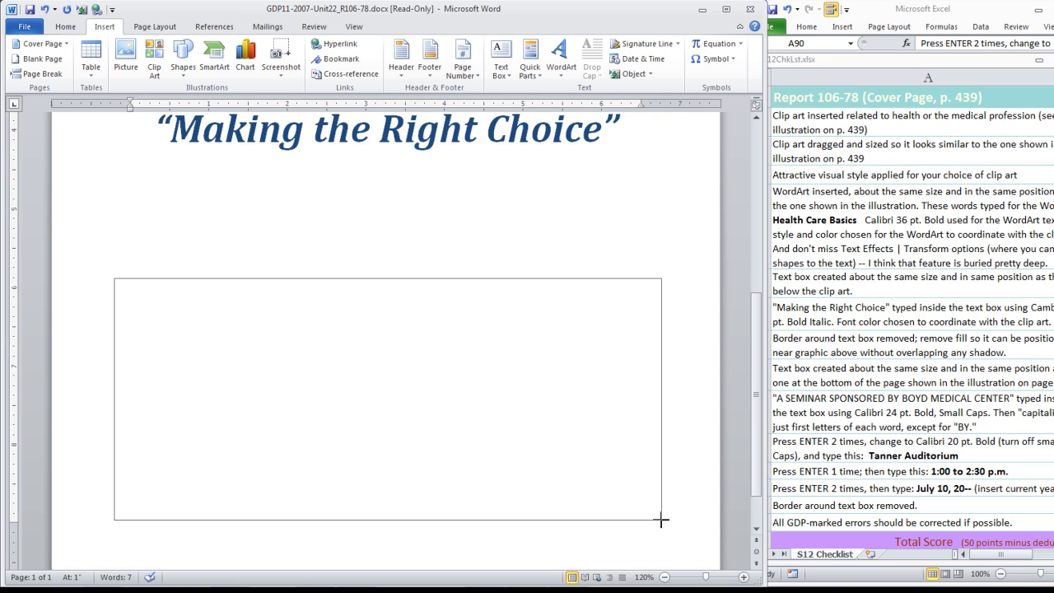
pyautogui.moveTo(661, 520); pyautogui.dragTo(662, 520)
pyautogui.moveTo(115, 399); pyautogui.dragTo(121, 401)
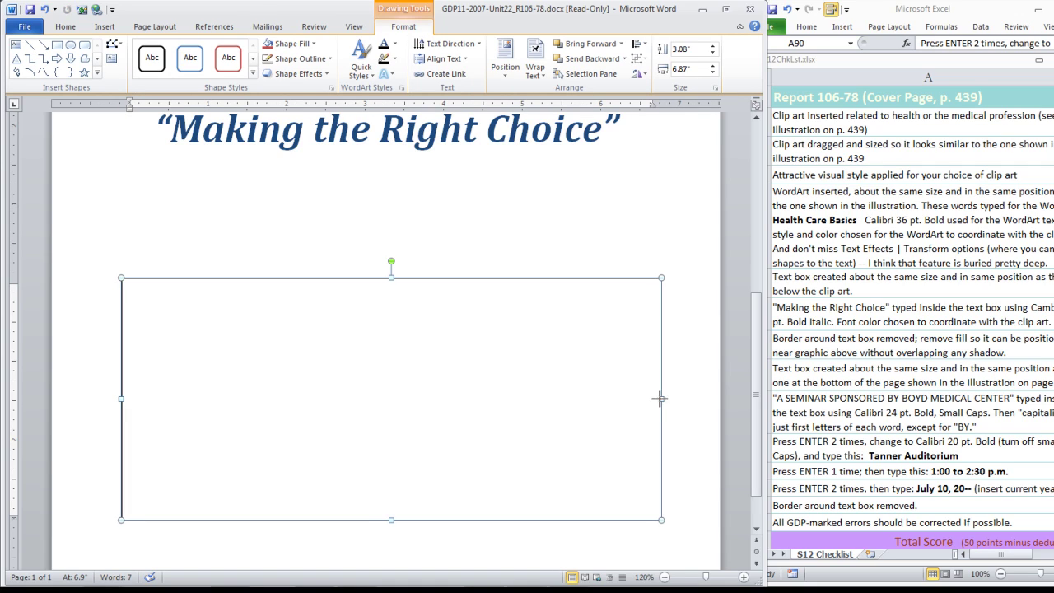
pyautogui.moveTo(661, 398); pyautogui.dragTo(655, 399)
# - Format the new text box's text as small caps, 24 pt and bold
pyautogui.click(400, 303)
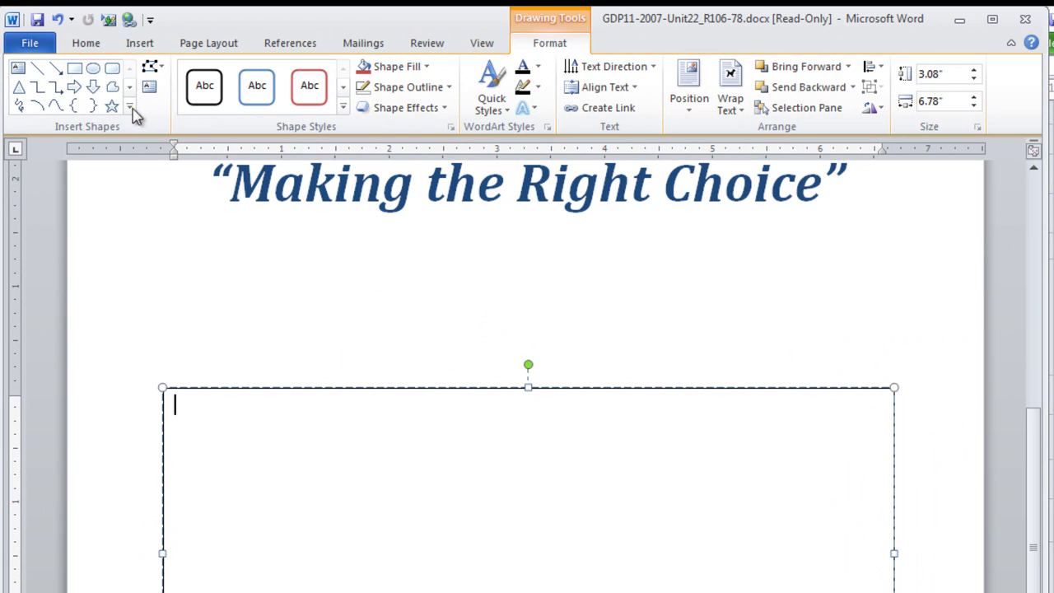
pyautogui.click(94, 47)
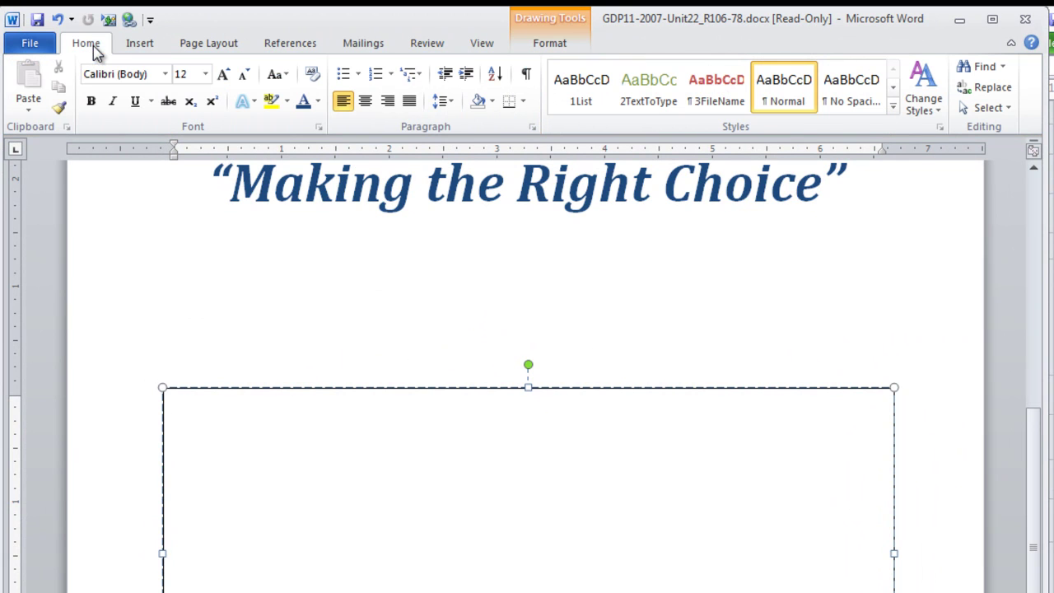
pyautogui.click(318, 127)
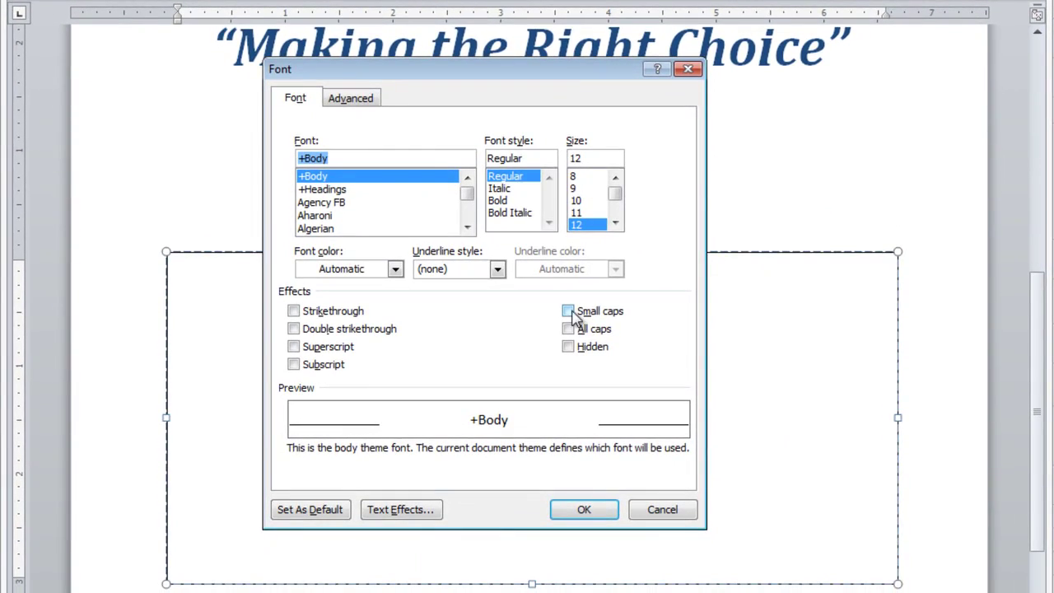
pyautogui.click(568, 380)
pyautogui.click(584, 510)
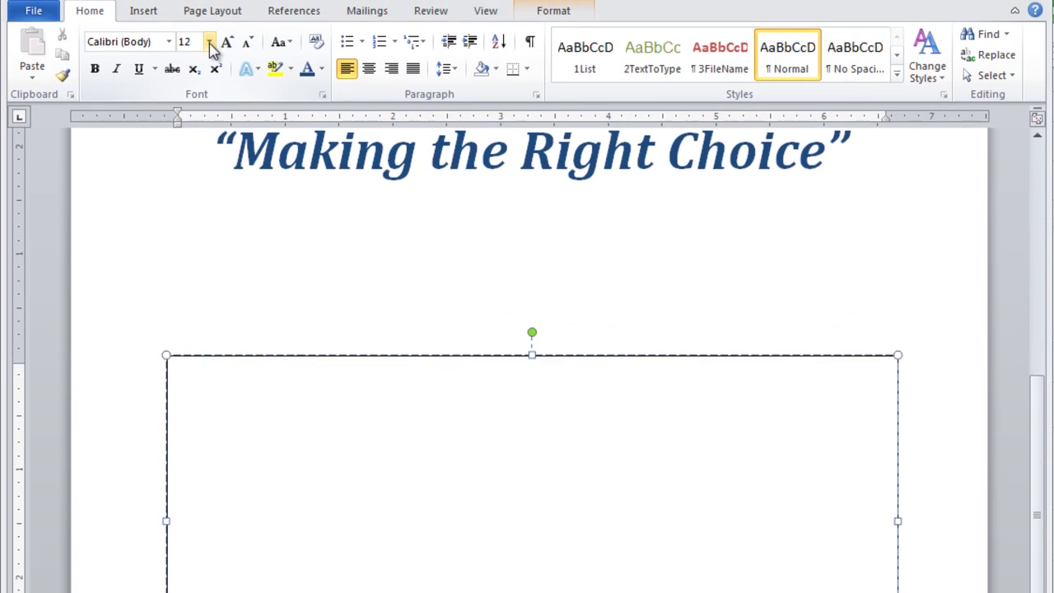
pyautogui.click(209, 72)
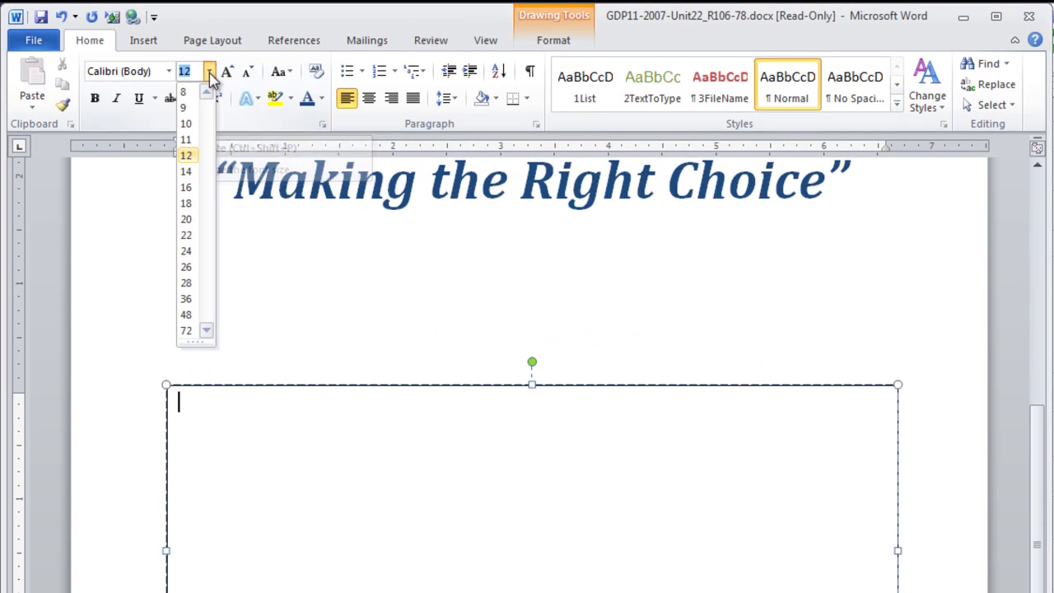
pyautogui.click(186, 251)
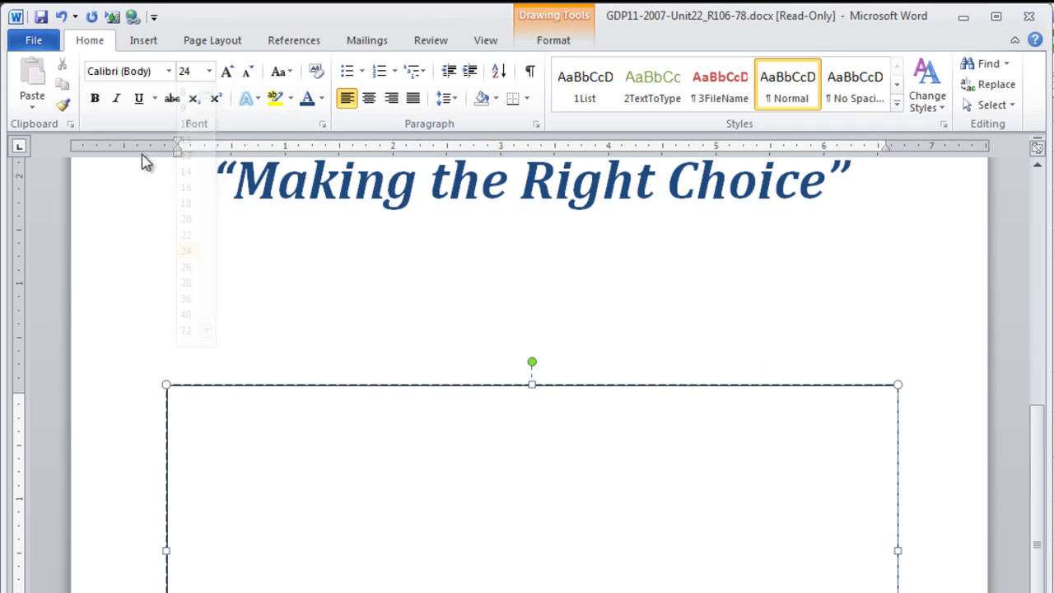
pyautogui.click(96, 99)
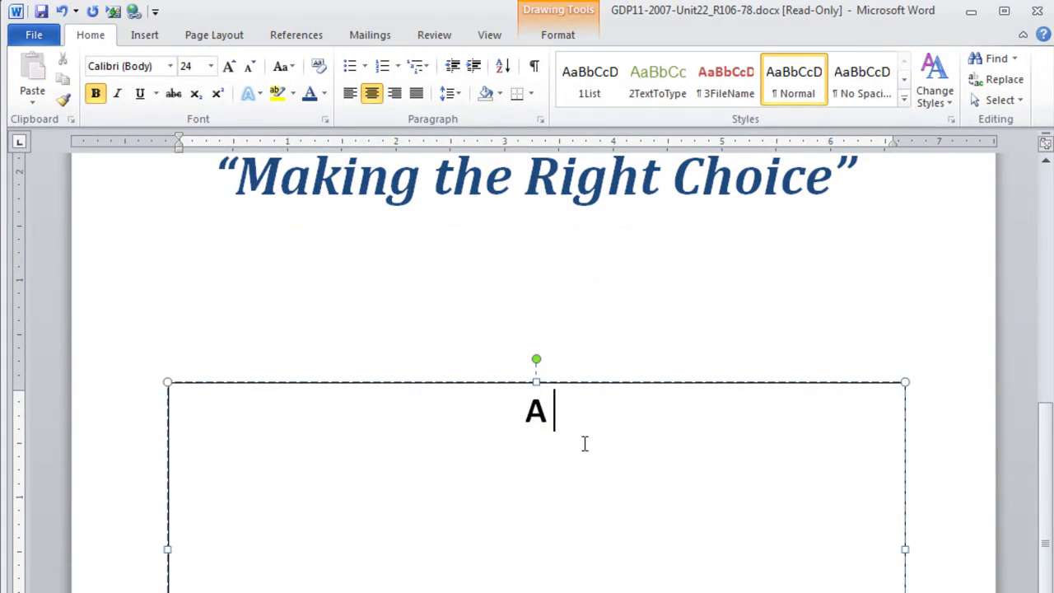
# - Type 'Seminar Sponsored by Boyd Medical Center', then a 20 pt non-small-caps line 'Tanner Auditorium'
pyautogui.write('Seminar Sponsor')
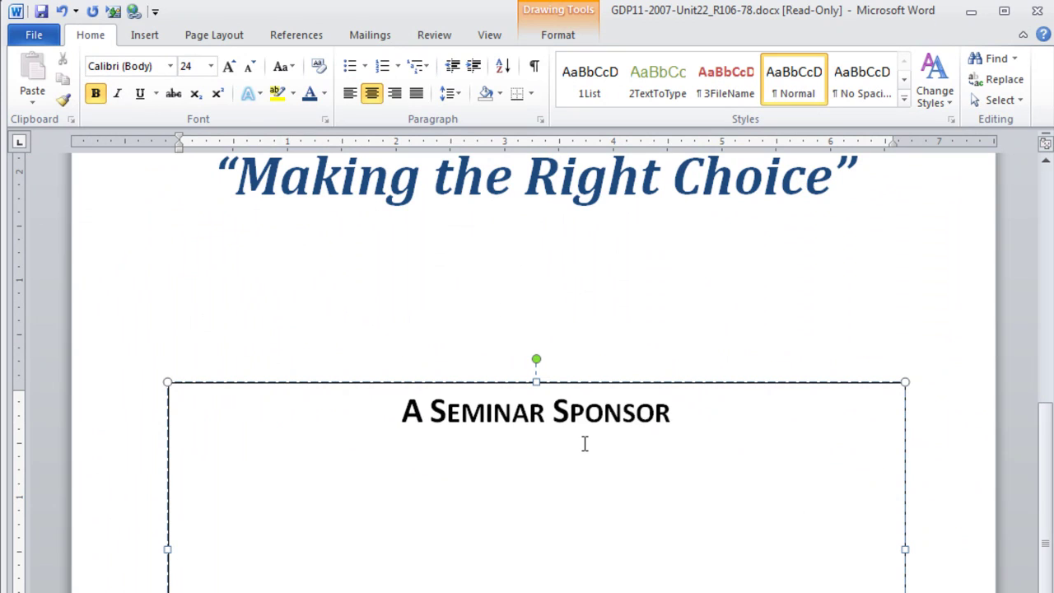
pyautogui.write('ed by Boyd')
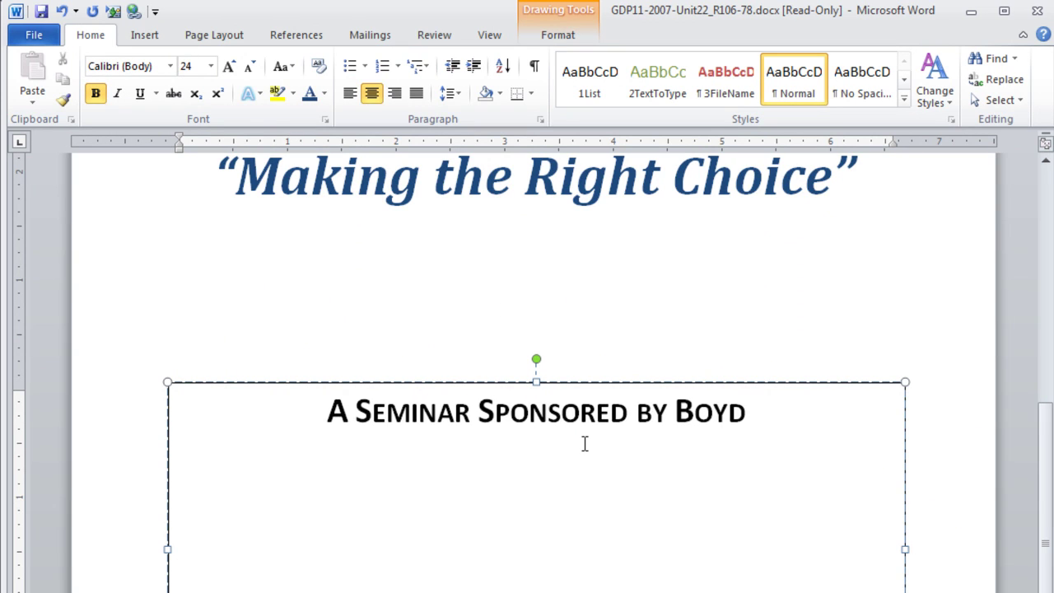
pyautogui.write(' Medical Center')
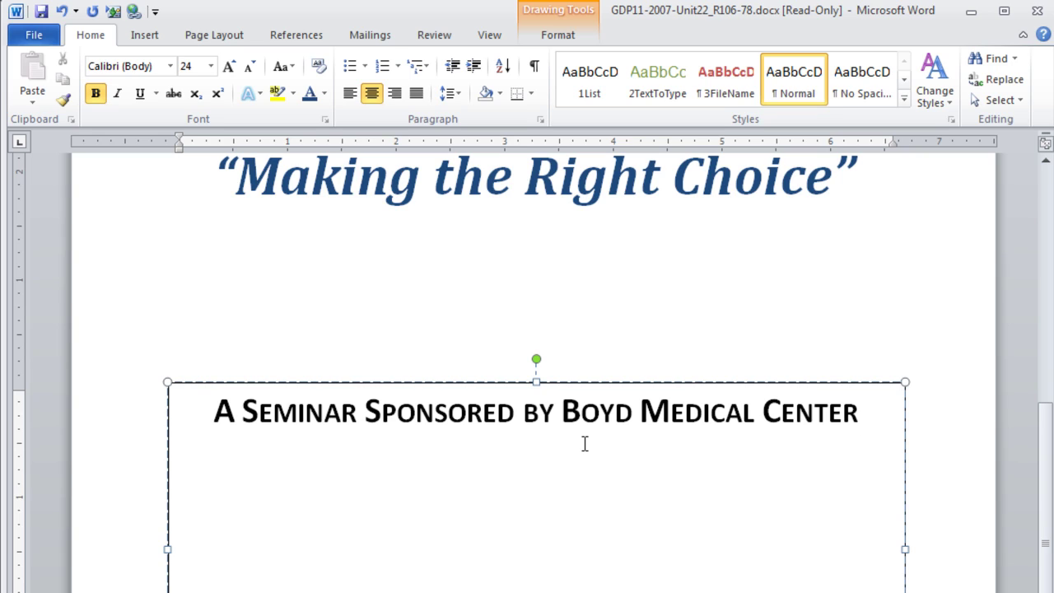
pyautogui.press('Return')
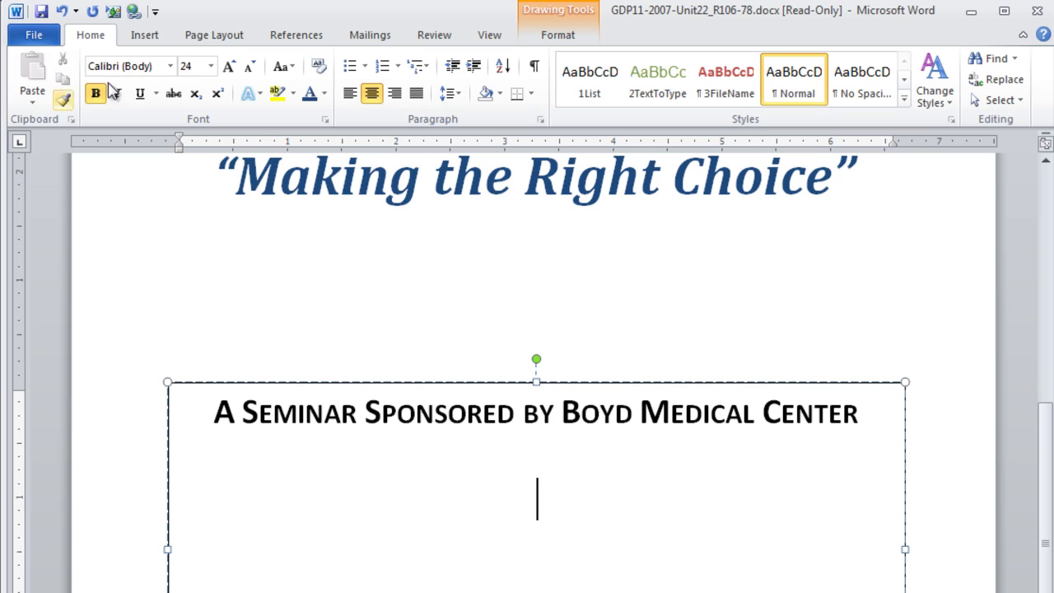
pyautogui.click(211, 66)
pyautogui.click(196, 211)
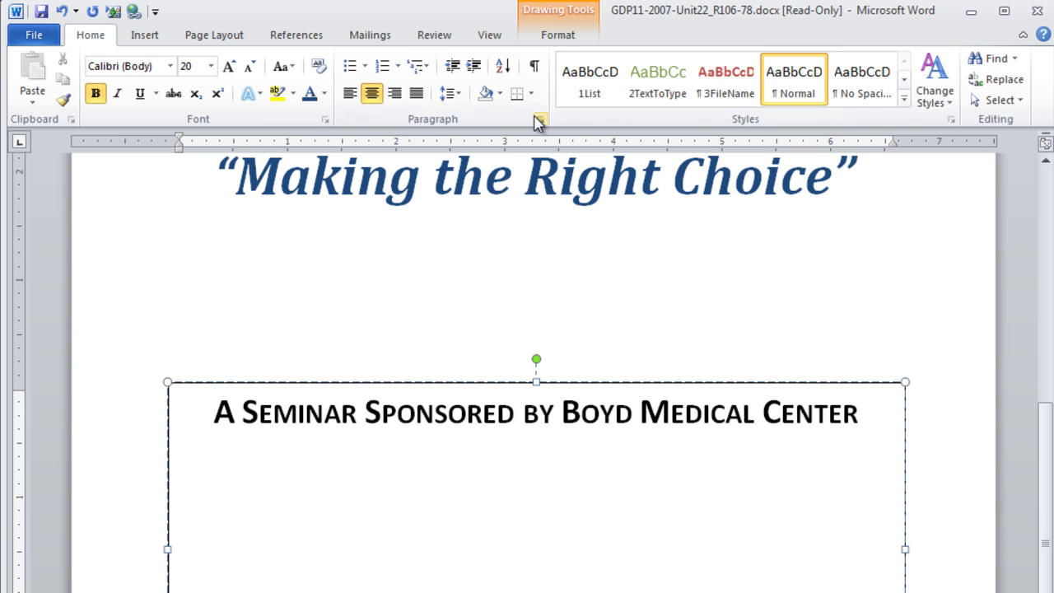
pyautogui.click(325, 120)
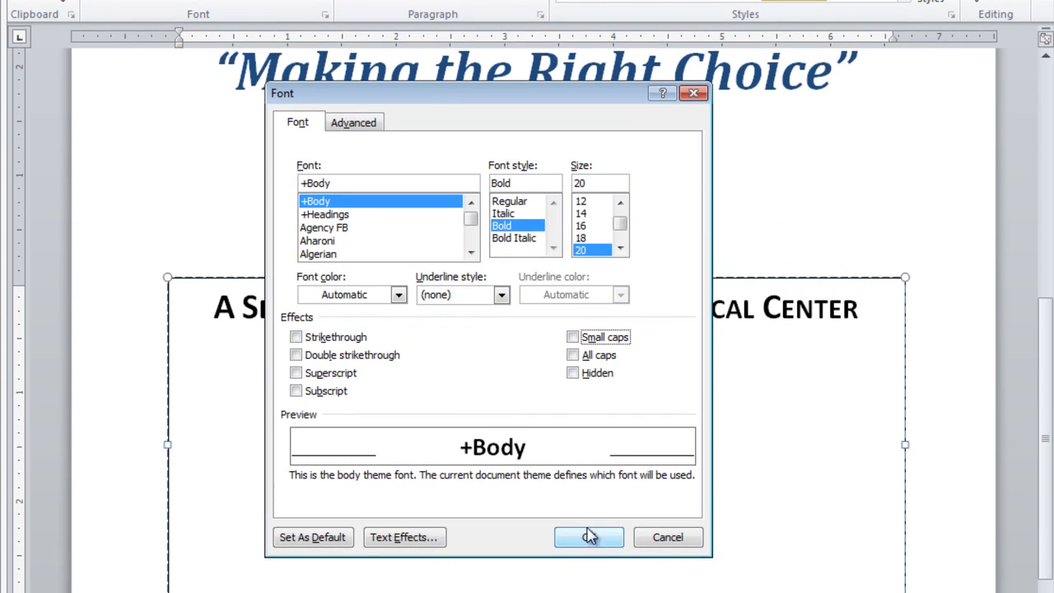
pyautogui.click(589, 537)
pyautogui.write('Tanner Audi')
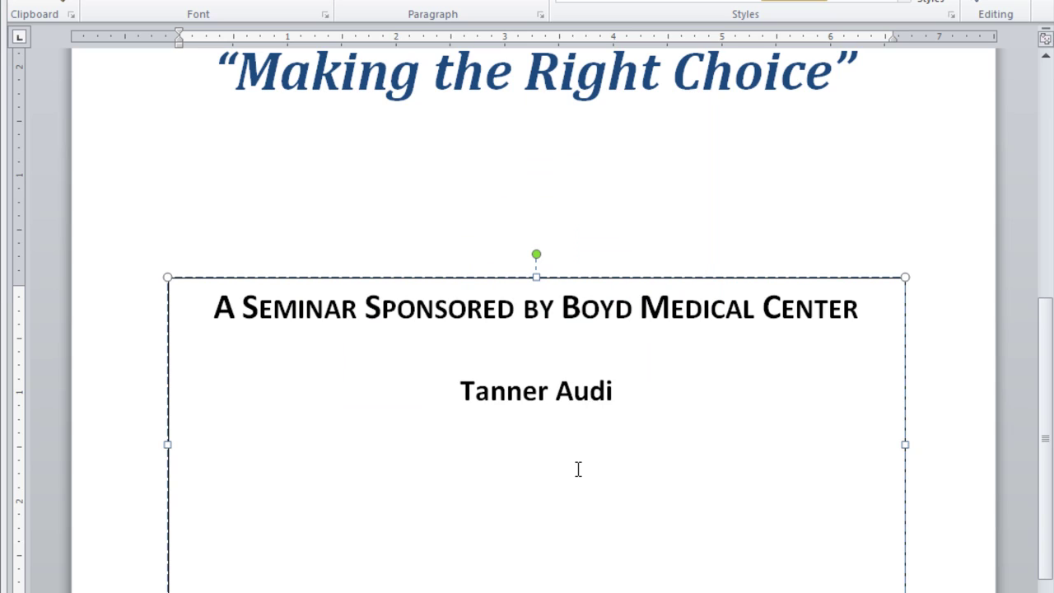
pyautogui.write('torium')
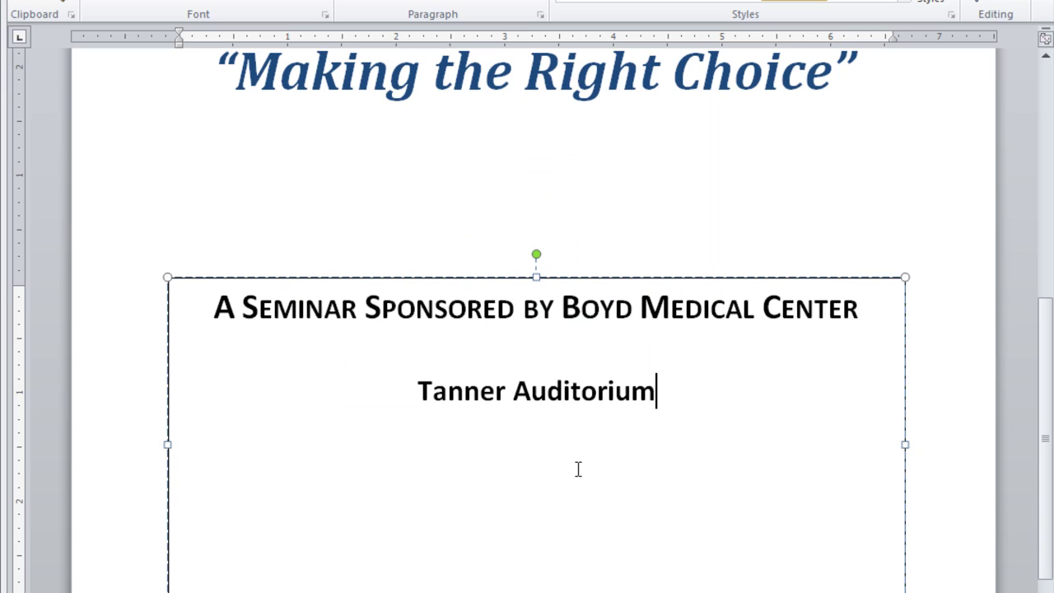
# - Add the lines '1:00 to 2:30 p.m.' and 'July 10, 2013' below the location
pyautogui.press('Return')
pyautogui.write('1:00 to 2')
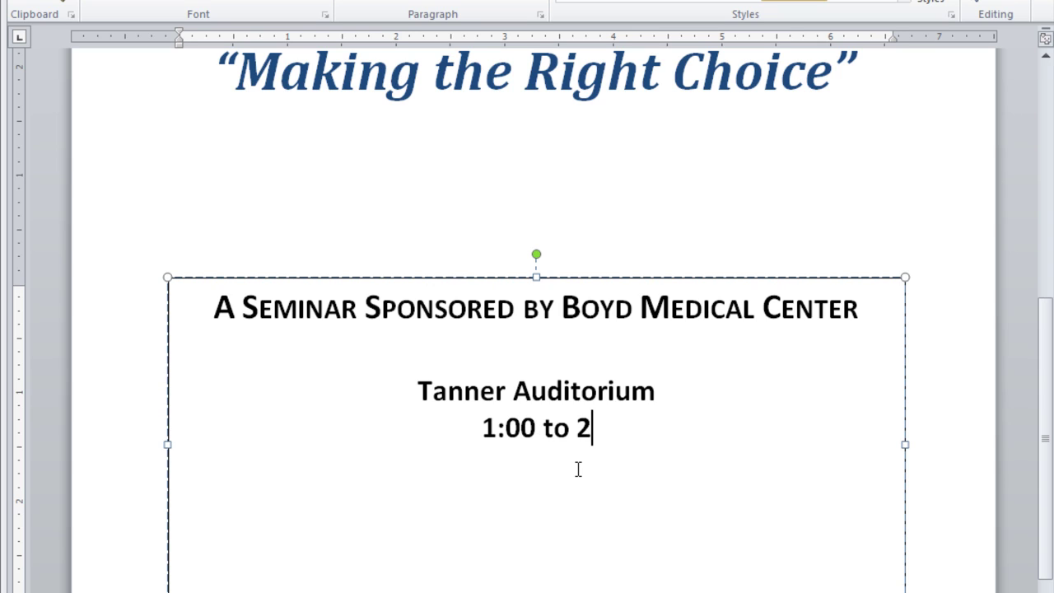
pyautogui.write(':30 p')
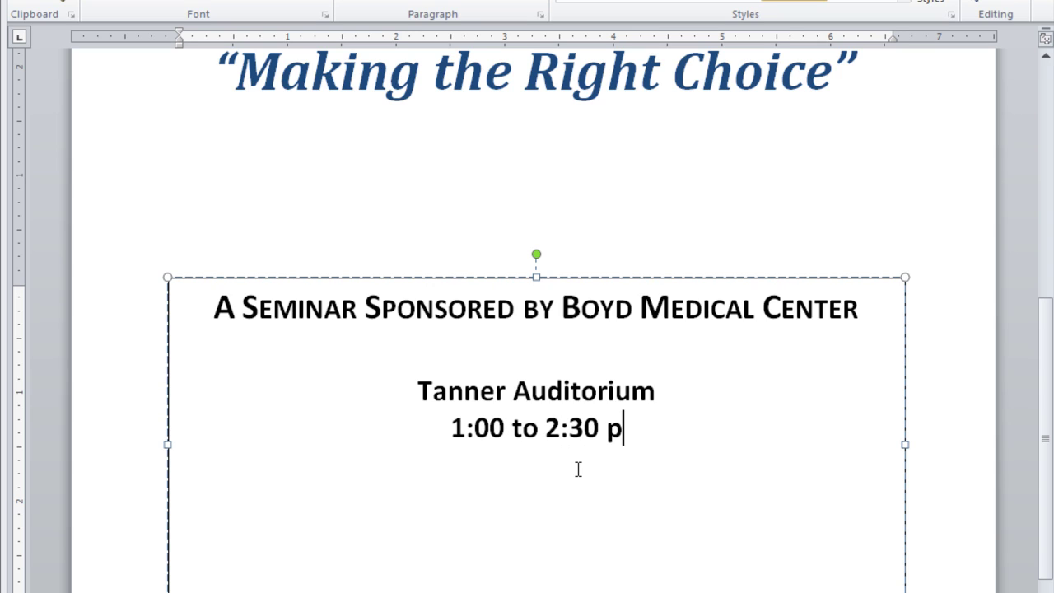
pyautogui.write('.m.')
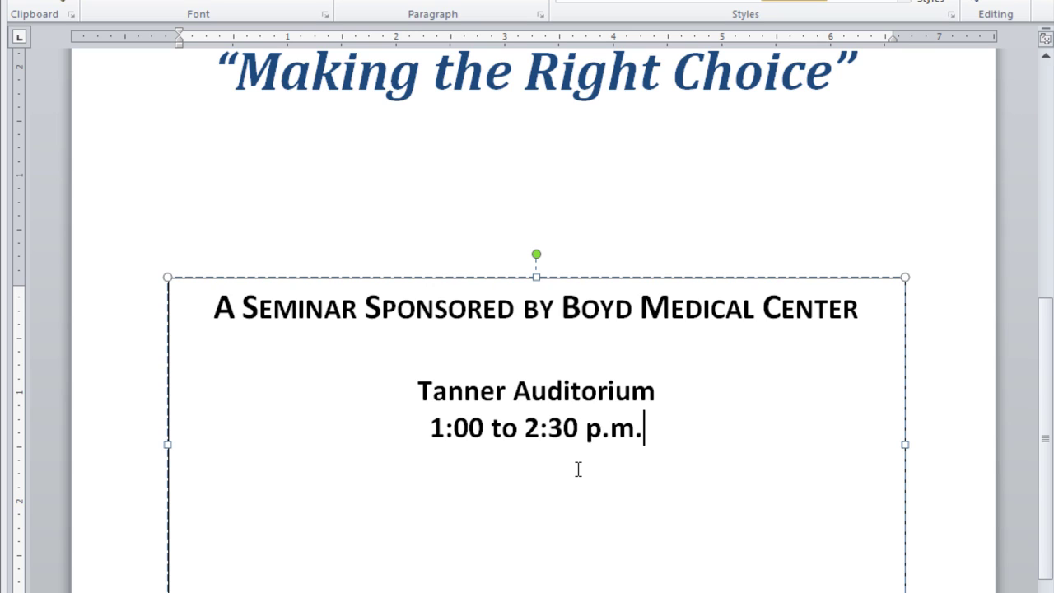
pyautogui.press('Return')
pyautogui.press('Return')
pyautogui.write('July 10, 2013')
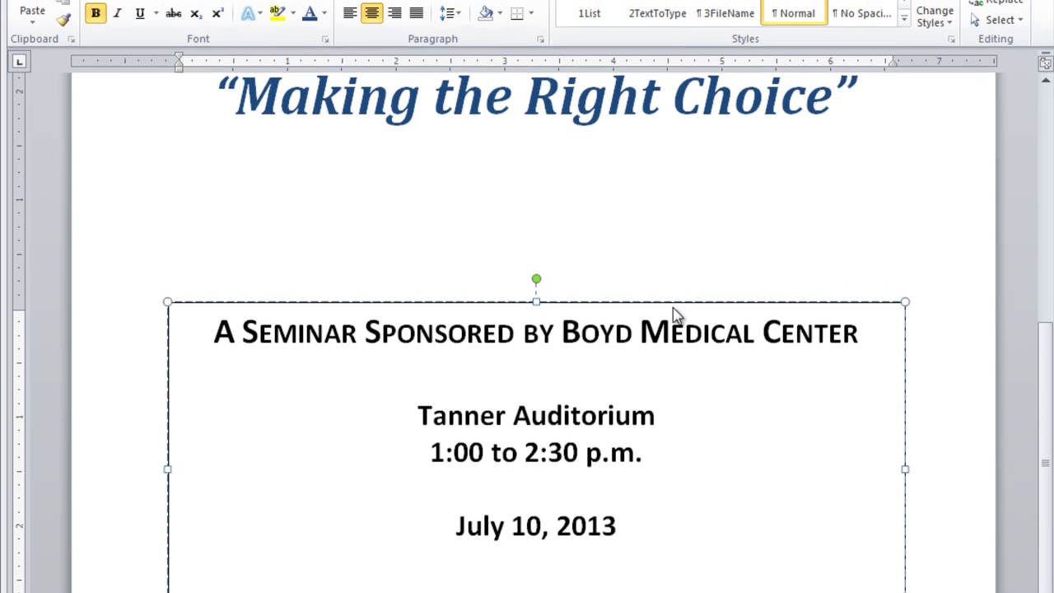
# - Remove the outline from the seminar details box
pyautogui.click(674, 278)
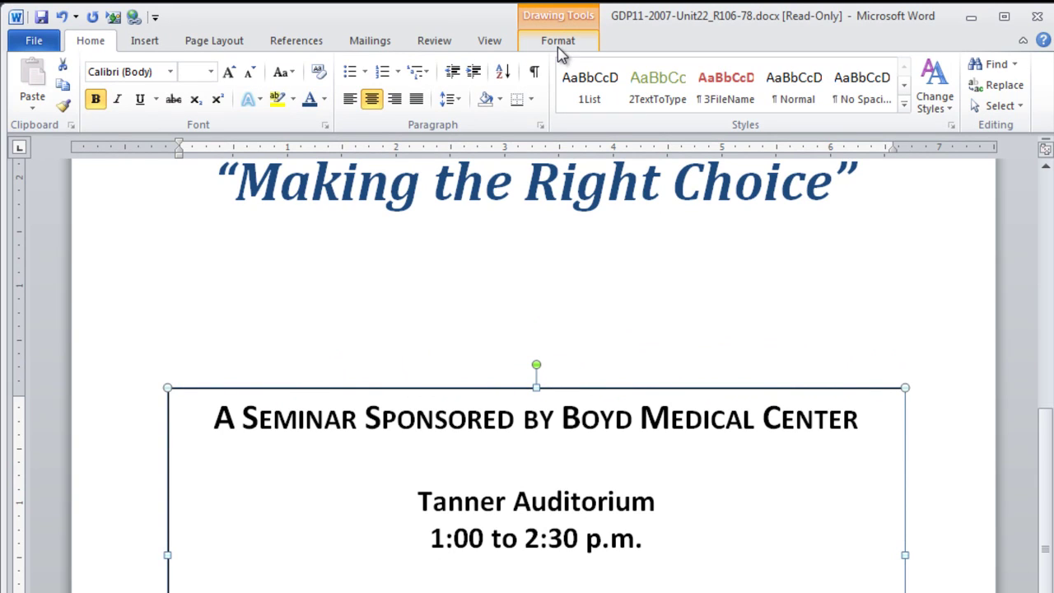
pyautogui.click(558, 47)
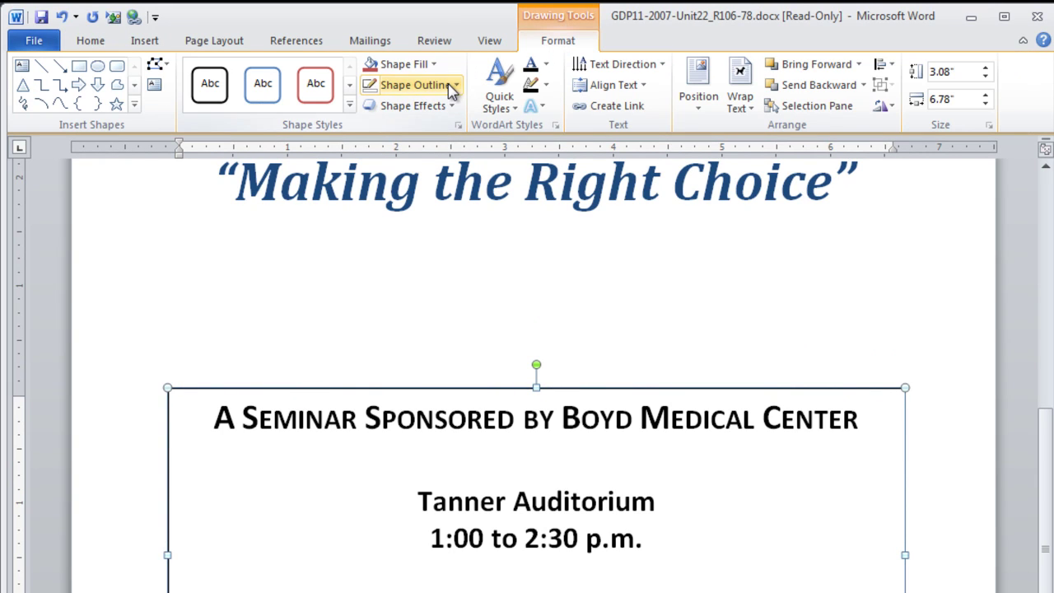
pyautogui.click(455, 86)
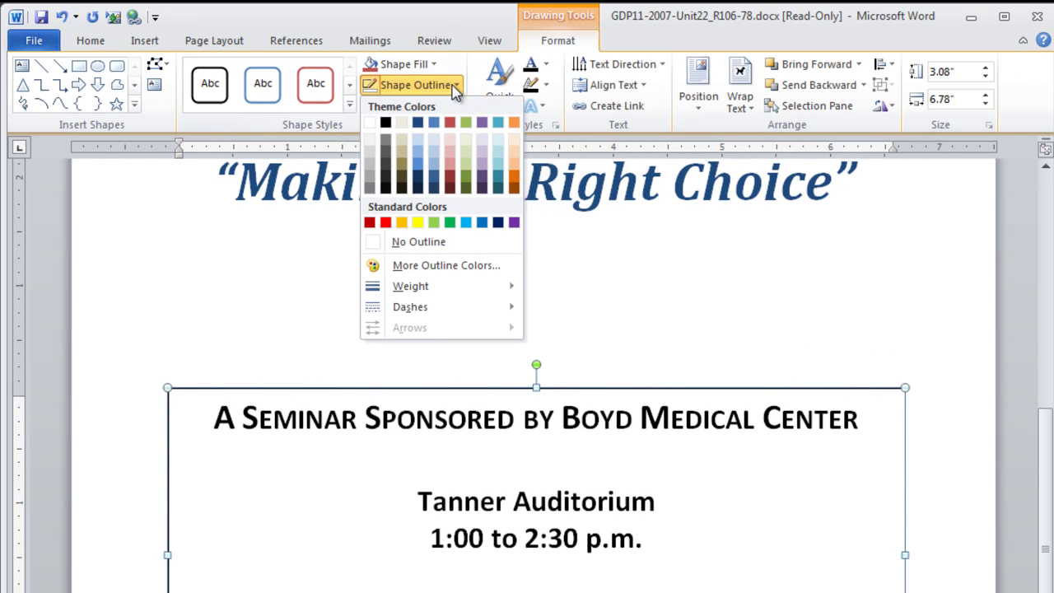
pyautogui.click(401, 240)
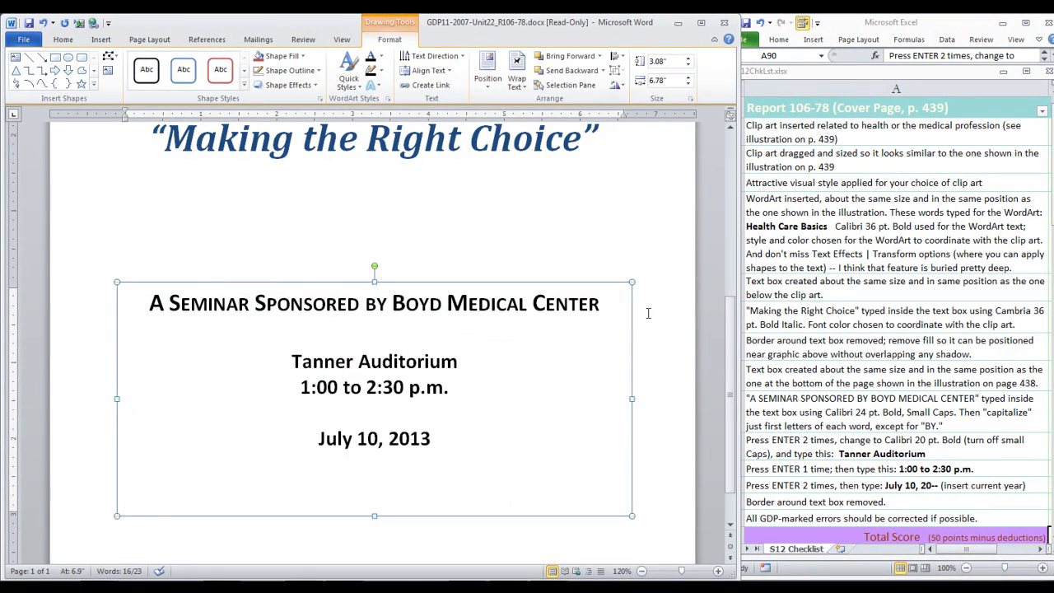
pyautogui.click(648, 313)
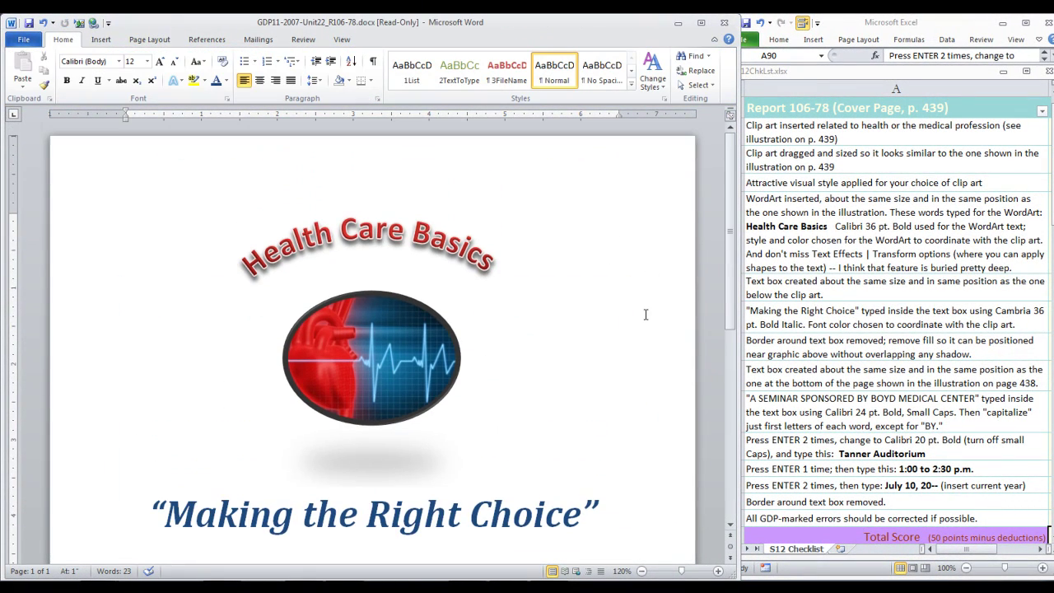
# - Zoom out and drag the seminar box's top edge down to shorten it
pyautogui.click(642, 571)
pyautogui.click(642, 571)
pyautogui.click(641, 571)
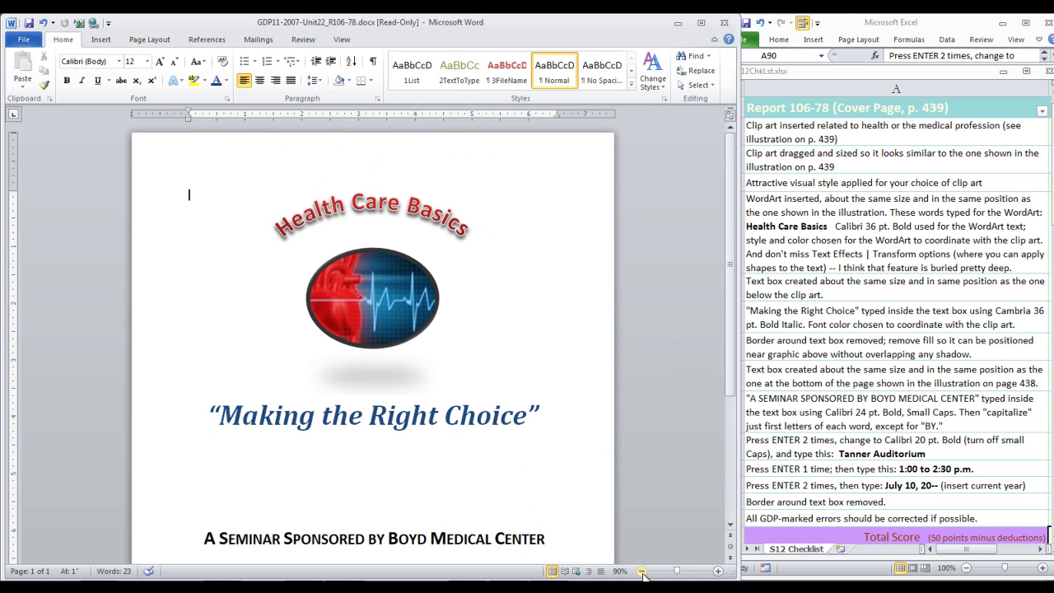
pyautogui.click(642, 571)
pyautogui.click(642, 571)
pyautogui.click(642, 571)
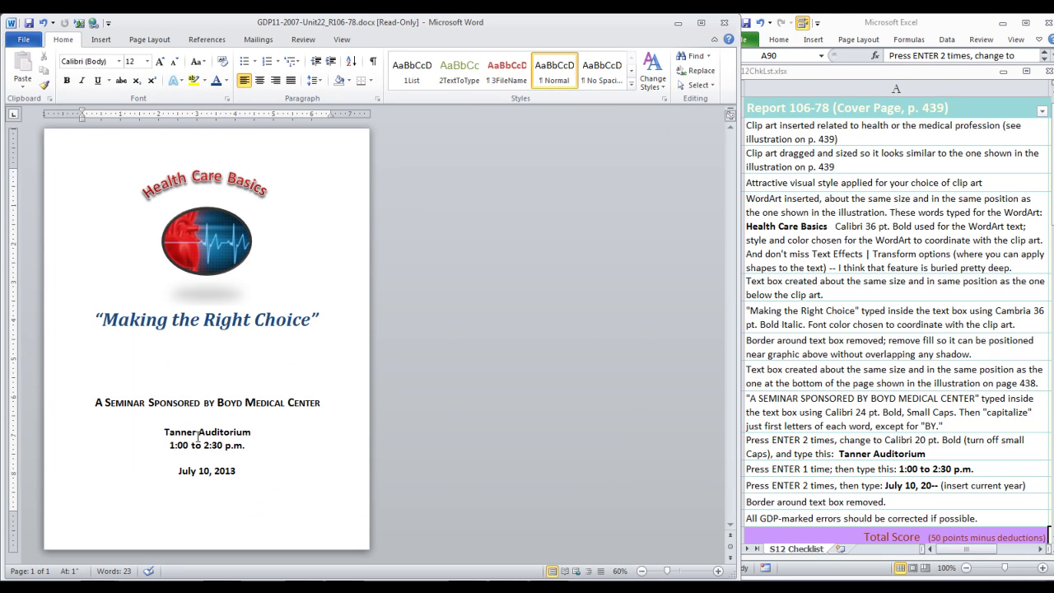
pyautogui.click(198, 436)
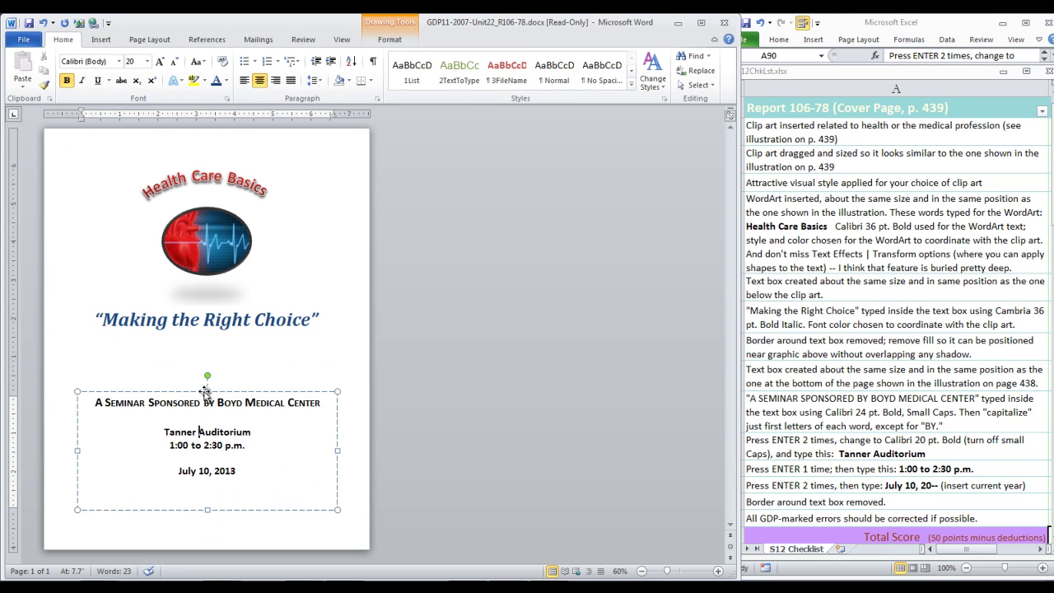
pyautogui.click(207, 393)
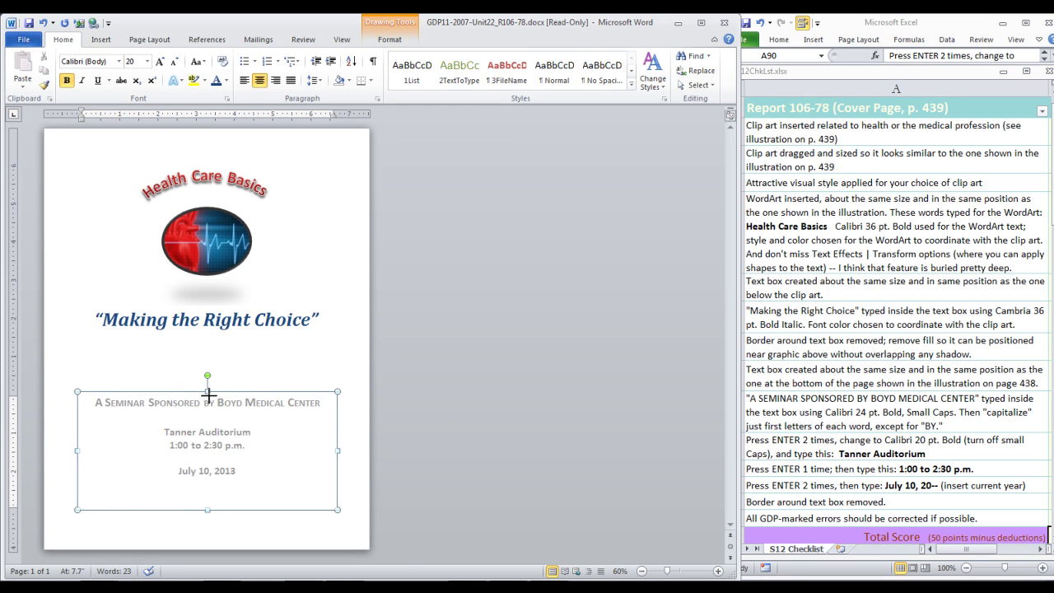
pyautogui.moveTo(207, 397); pyautogui.dragTo(207, 419)
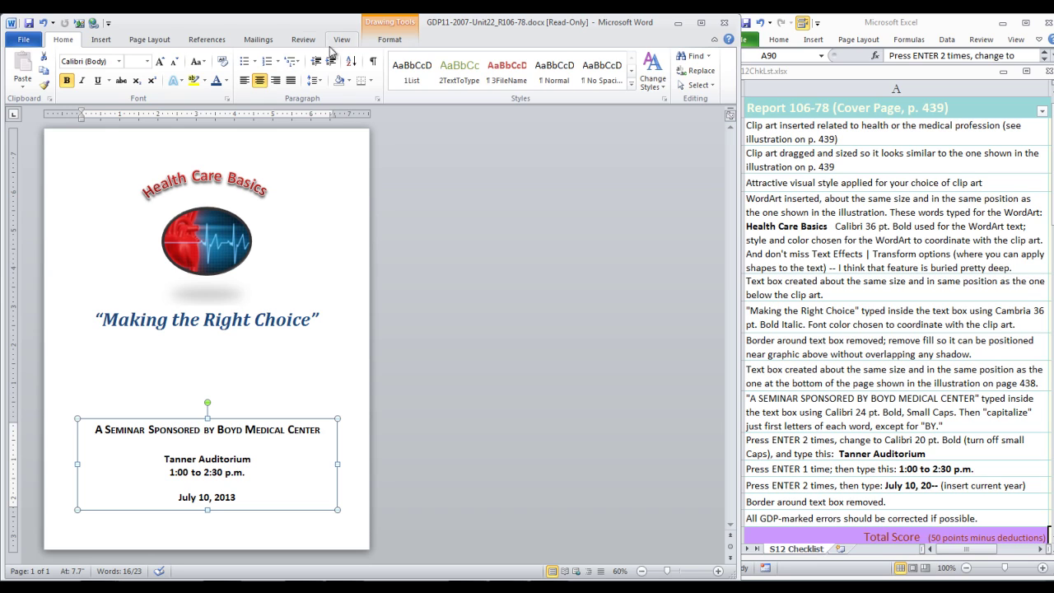
# - Set the seminar box's horizontal alignment to Centered relative to Page in More Layout Options
pyautogui.click(389, 43)
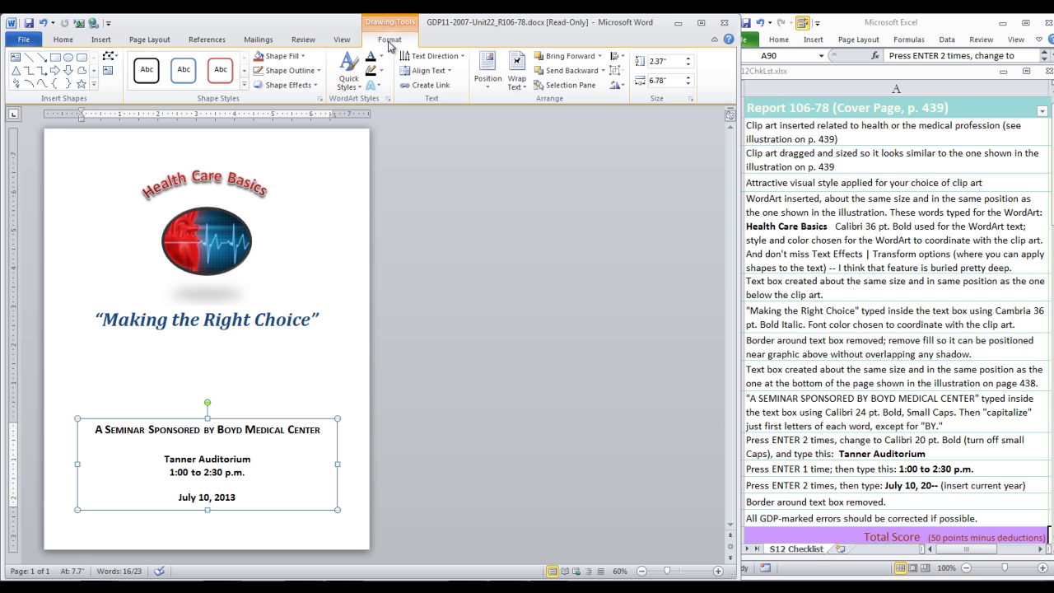
pyautogui.click(486, 86)
pyautogui.click(512, 277)
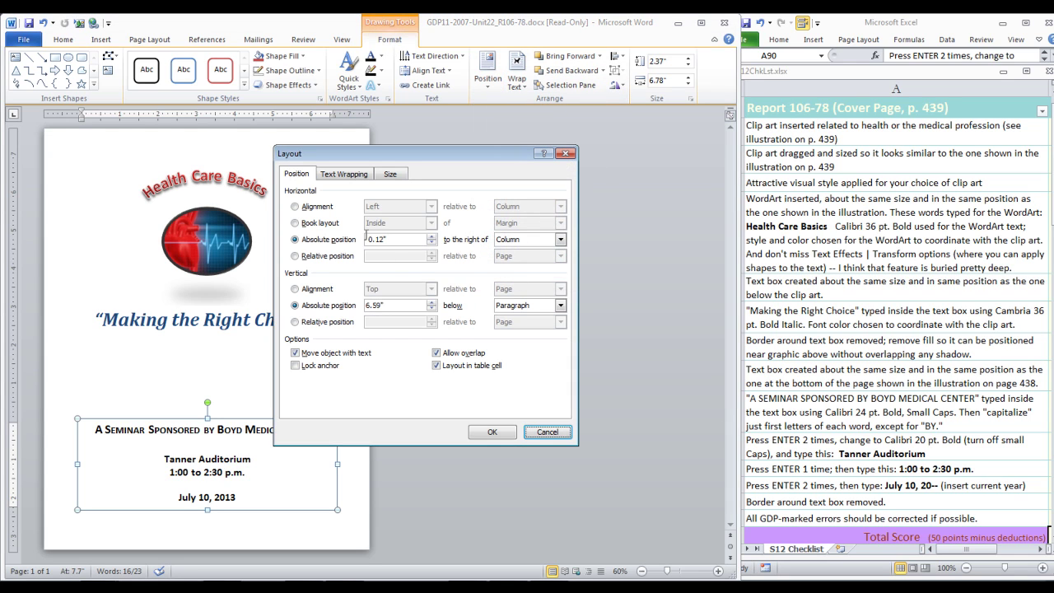
pyautogui.click(295, 206)
pyautogui.click(431, 206)
pyautogui.click(412, 228)
pyautogui.click(560, 206)
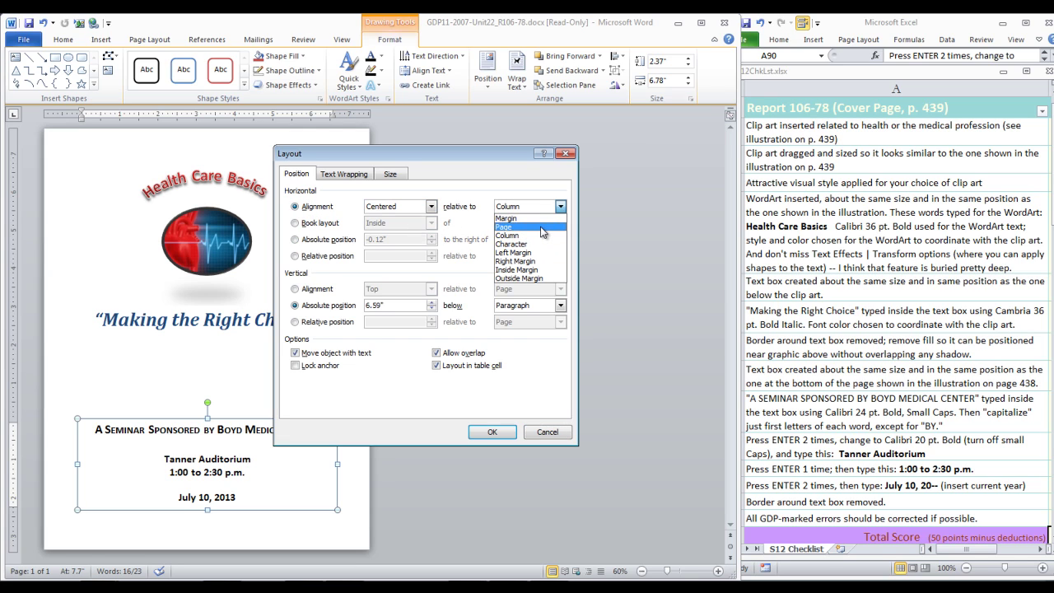
pyautogui.click(536, 227)
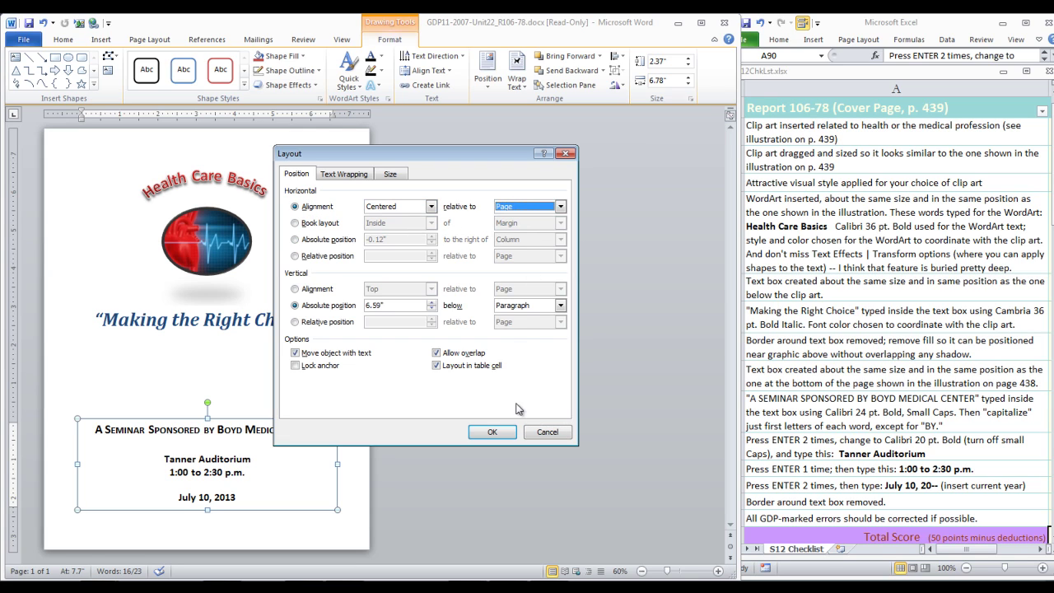
pyautogui.click(493, 432)
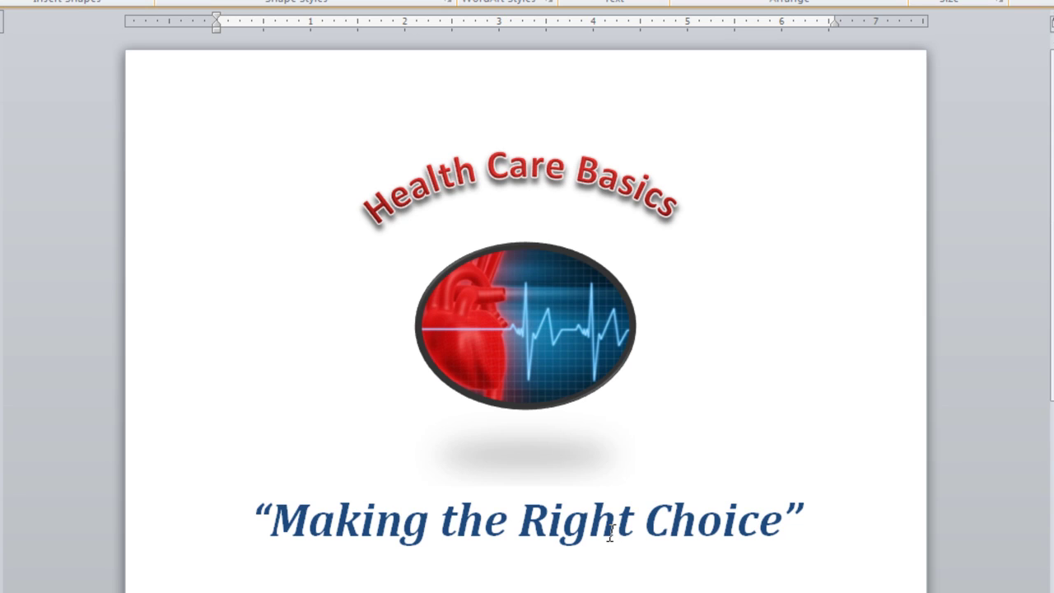
# - Give the 'Making the Right Choice' box Square text wrapping and nudge it up slightly
pyautogui.click(612, 534)
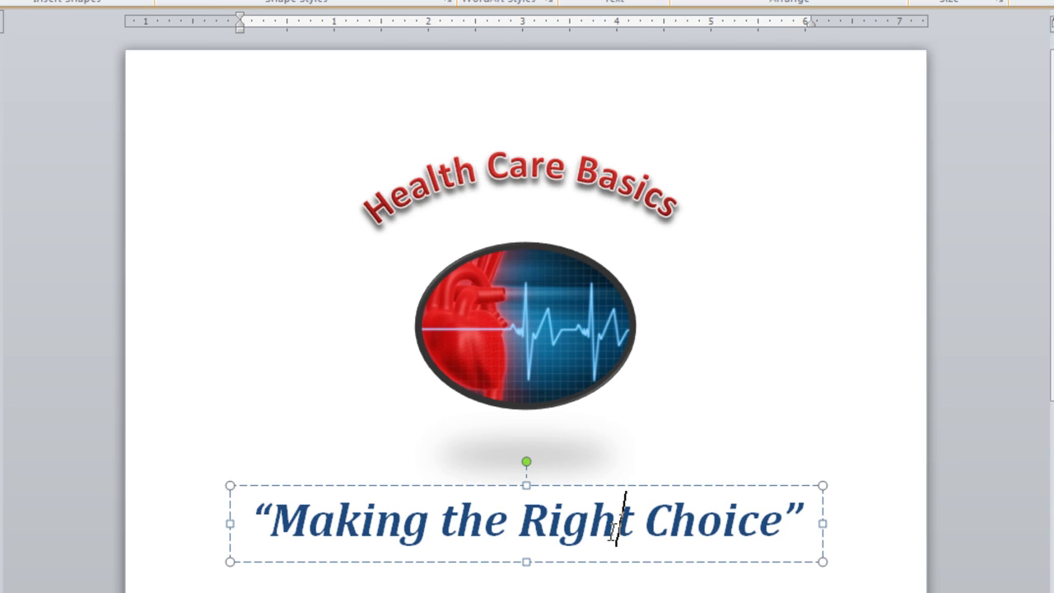
pyautogui.click(625, 486)
pyautogui.moveTo(625, 486)
pyautogui.mouseDown()
pyautogui.moveTo(626, 470)
pyautogui.moveTo(626, 481)
pyautogui.mouseUp()
pyautogui.rightClick(688, 494)
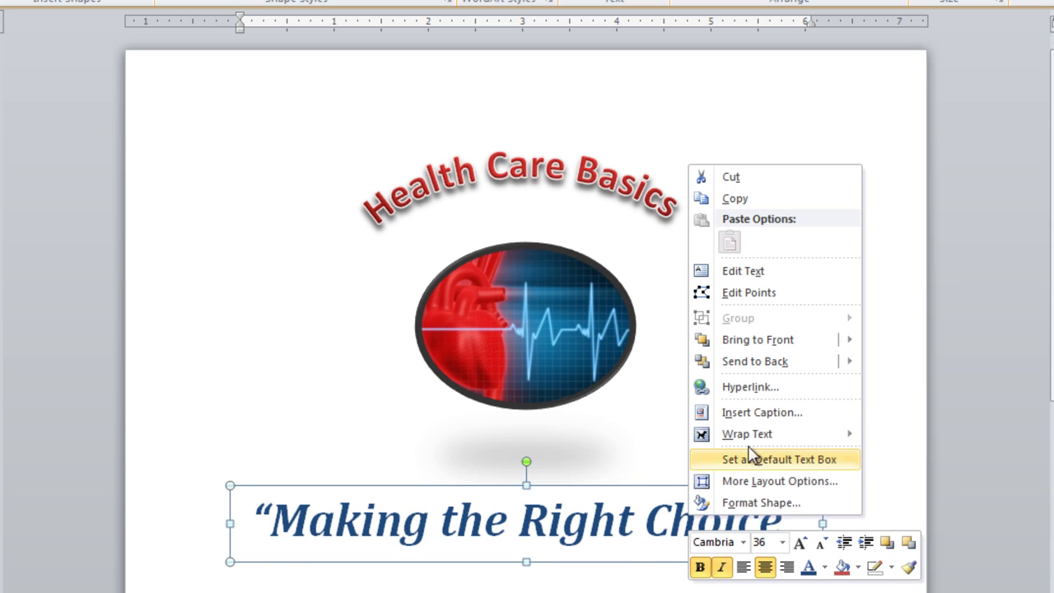
pyautogui.moveTo(759, 443)
pyautogui.click(915, 465)
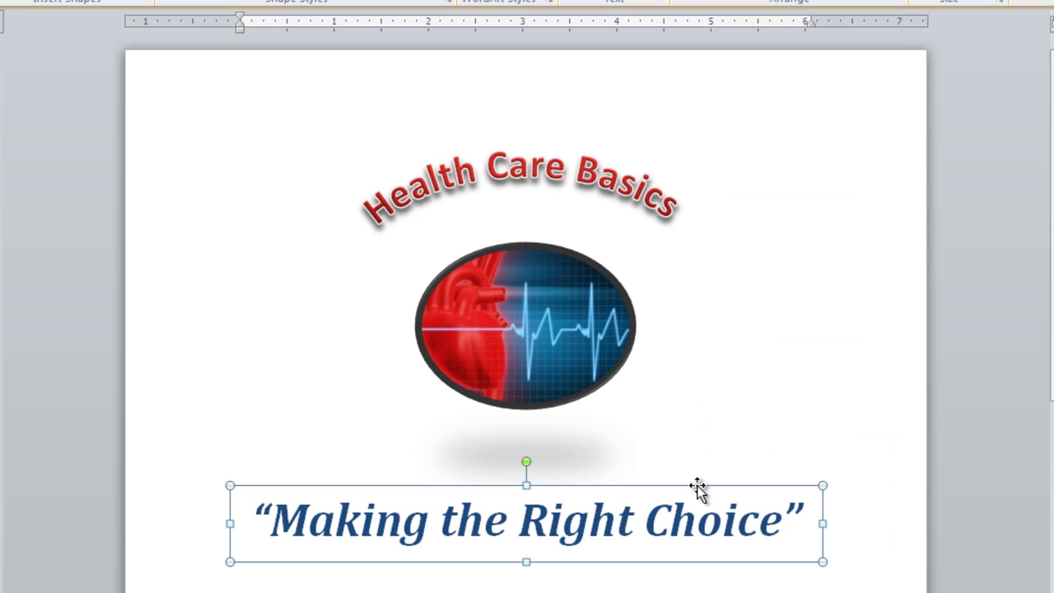
pyautogui.moveTo(697, 487); pyautogui.dragTo(704, 468)
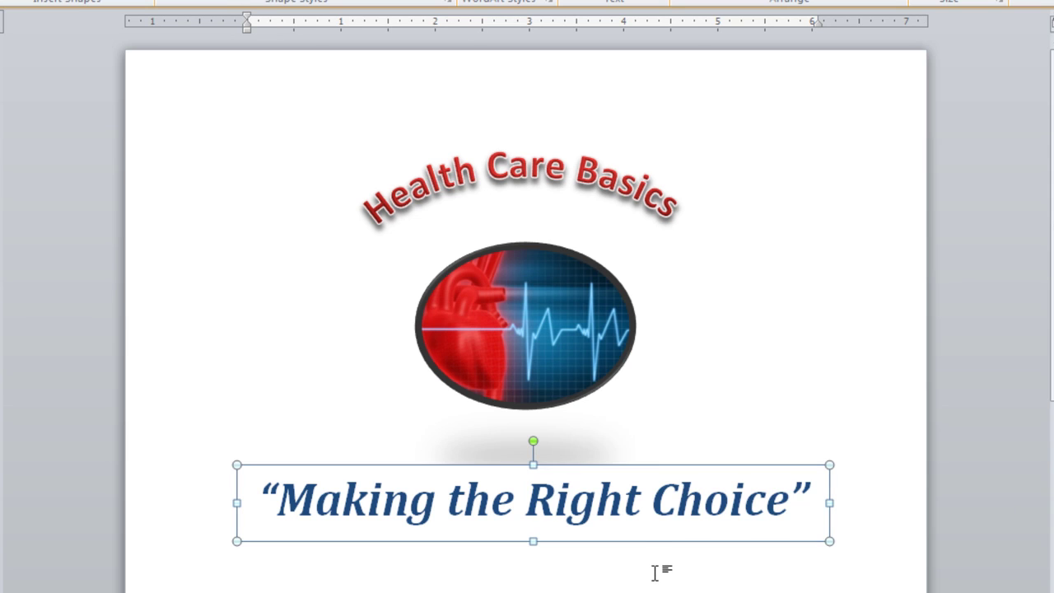
pyautogui.click(607, 572)
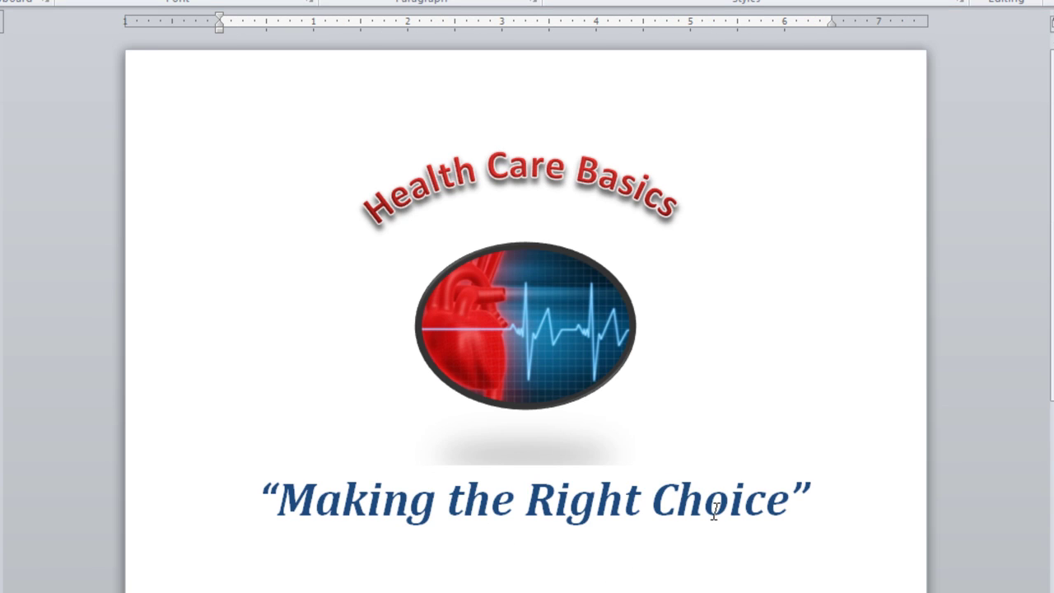
# - Set the title box's Shape Fill to No Fill
pyautogui.click(681, 468)
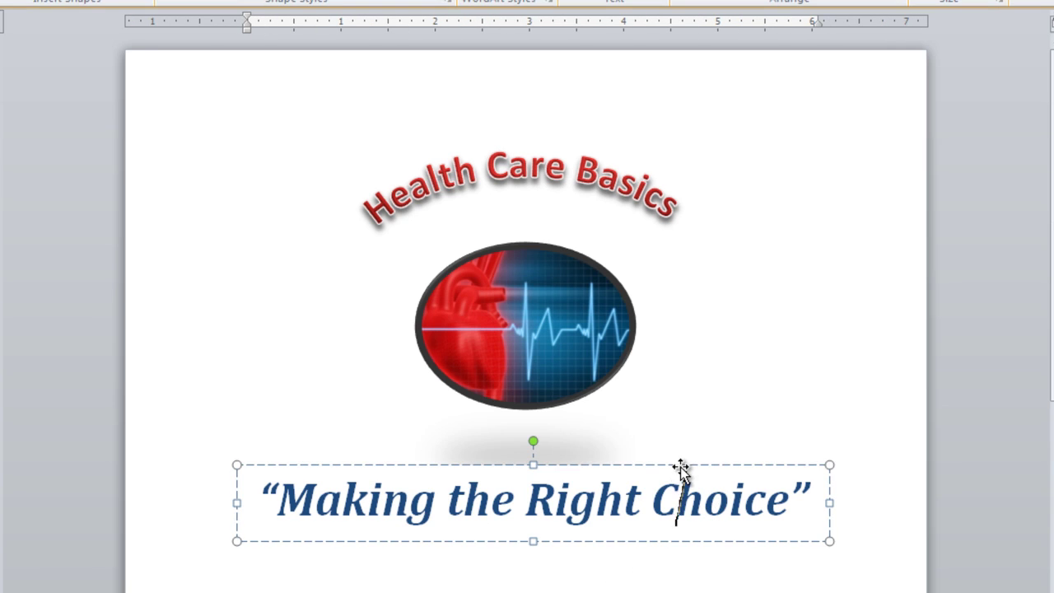
pyautogui.rightClick(682, 473)
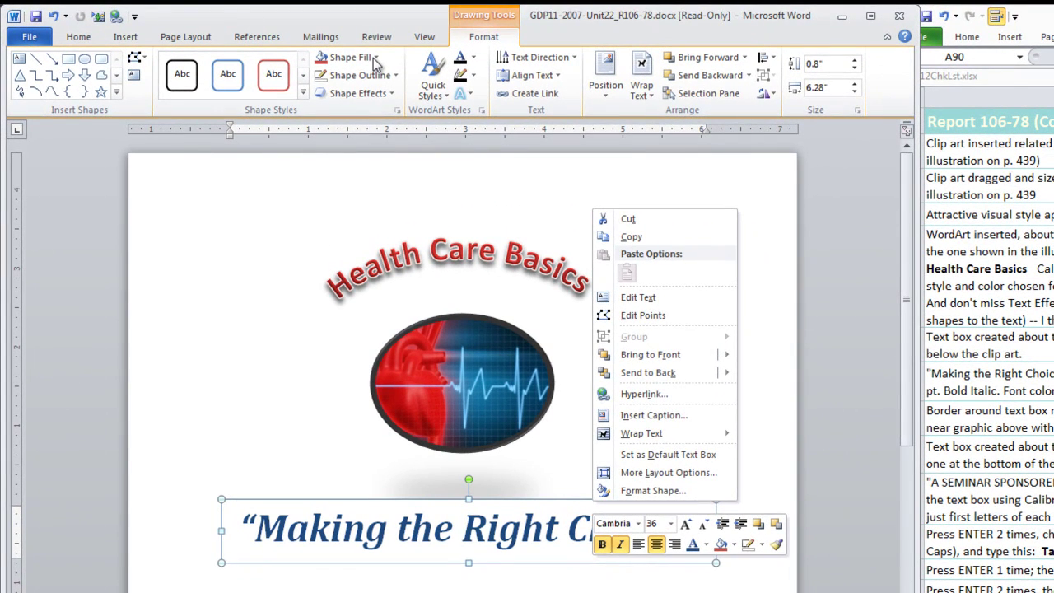
pyautogui.click(375, 58)
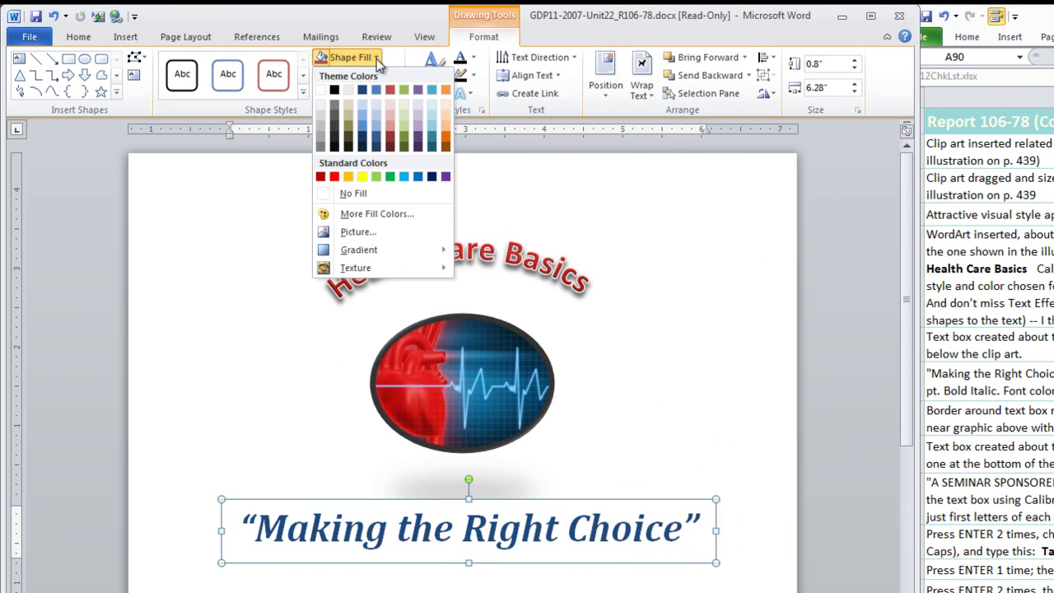
pyautogui.click(346, 198)
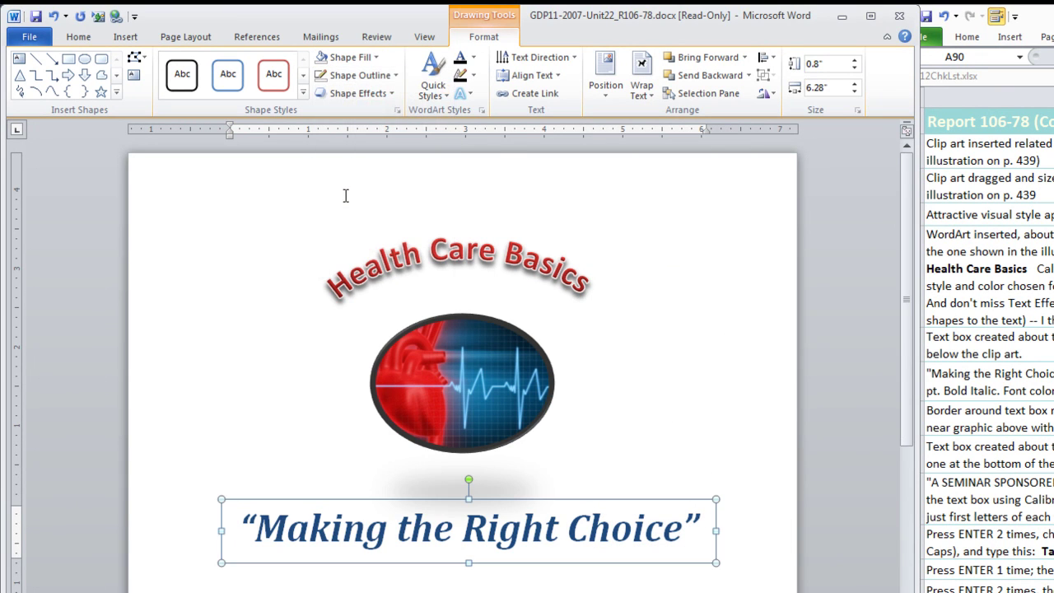
pyautogui.click(208, 241)
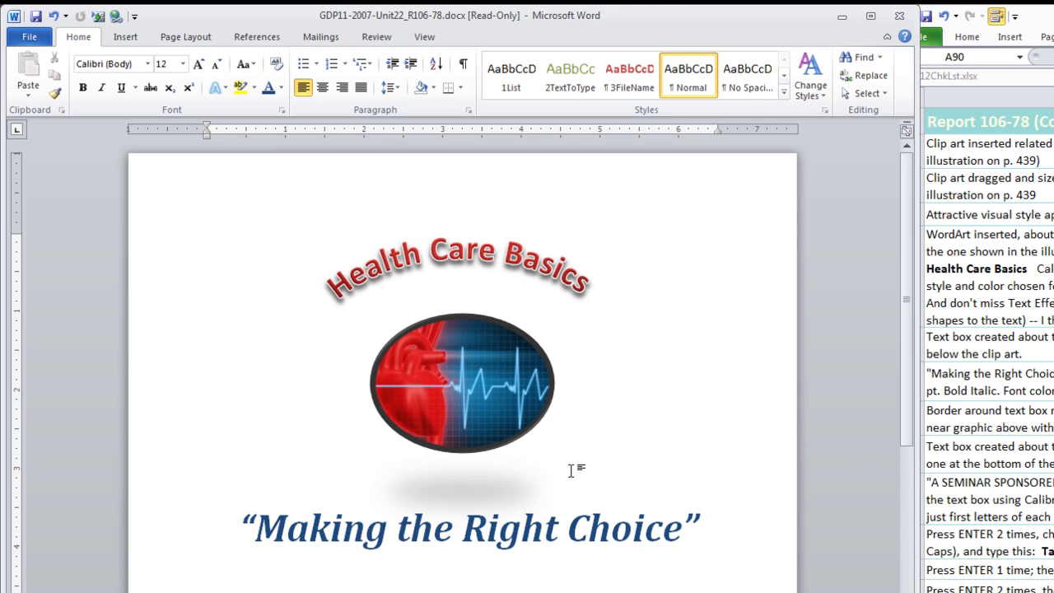
# - Move the 'Making the Right Choice' box lower and enlarge the heart clip art above it
pyautogui.scroll(-3, 582, 466)
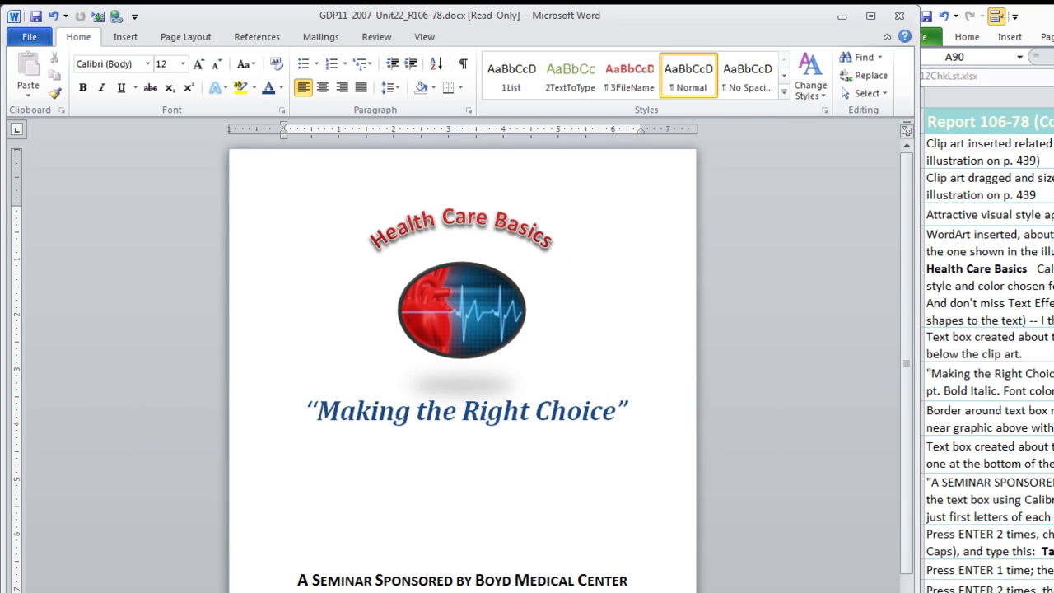
pyautogui.scroll(-1, 375, 367)
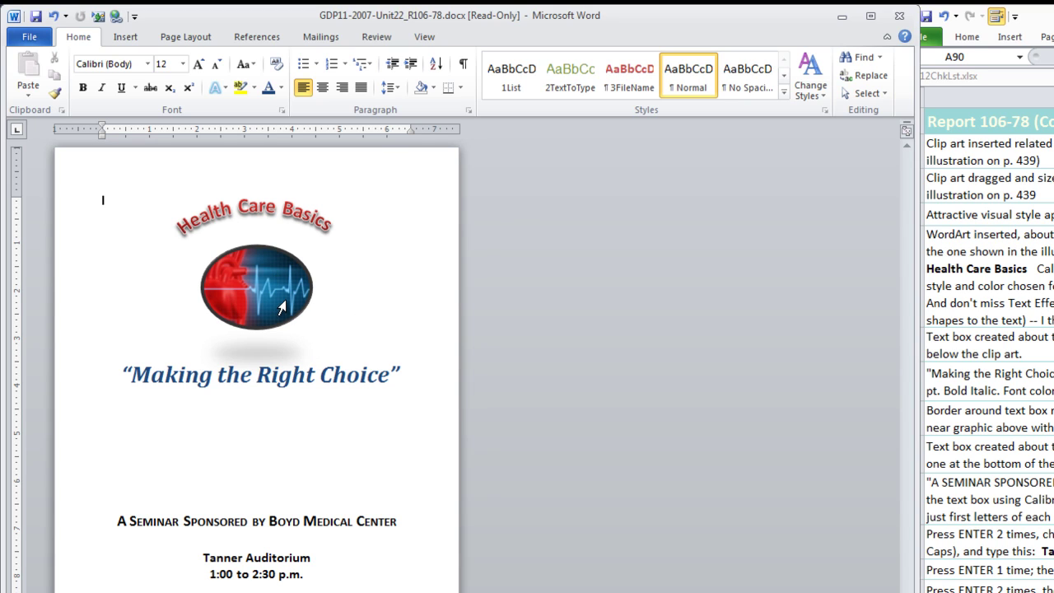
pyautogui.moveTo(339, 375); pyautogui.dragTo(338, 402)
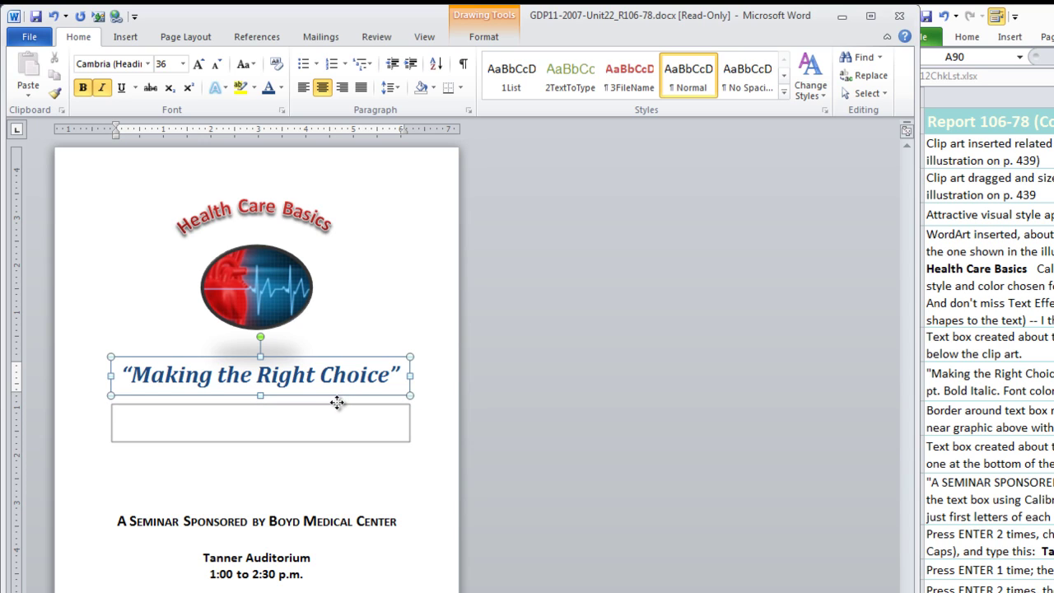
pyautogui.moveTo(337, 402); pyautogui.dragTo(337, 403)
pyautogui.click(200, 330)
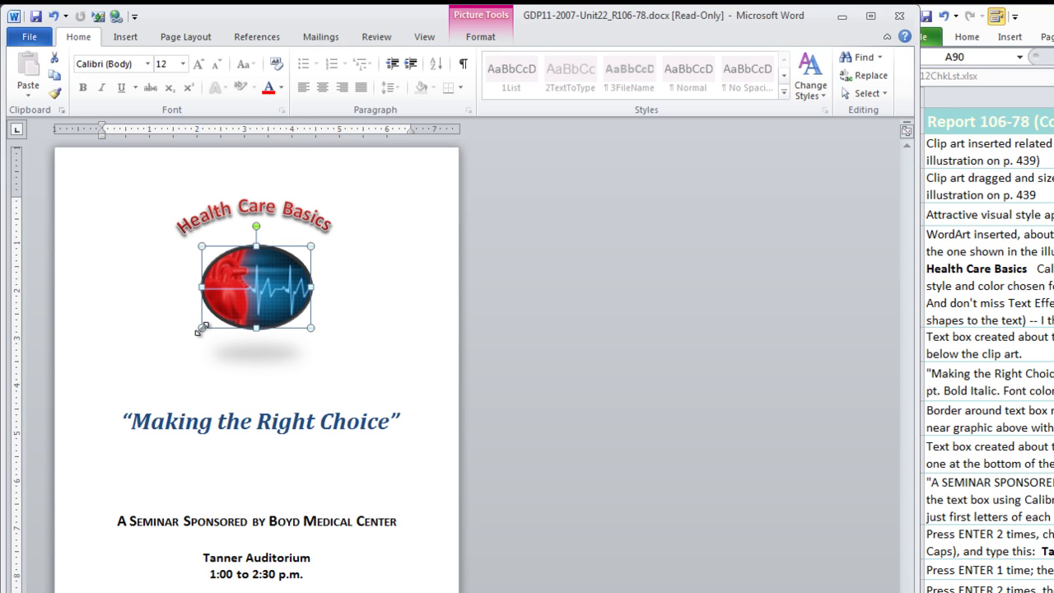
pyautogui.moveTo(201, 330); pyautogui.dragTo(162, 380)
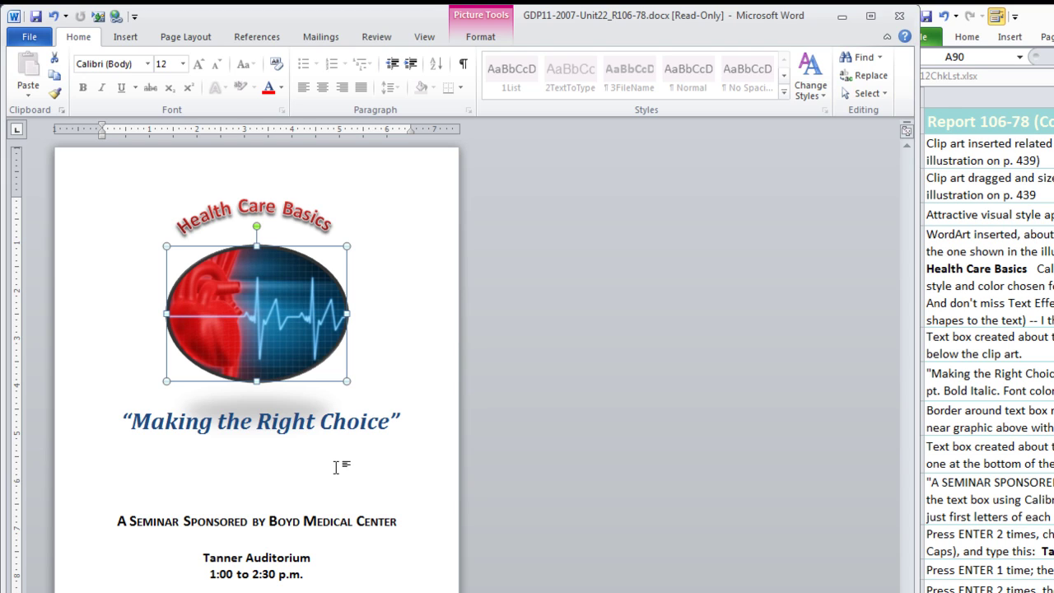
# - Grow the 'Health Care Basics' WordArt text through 48 to 72 pt, then deselect it
pyautogui.tripleClick(301, 214)
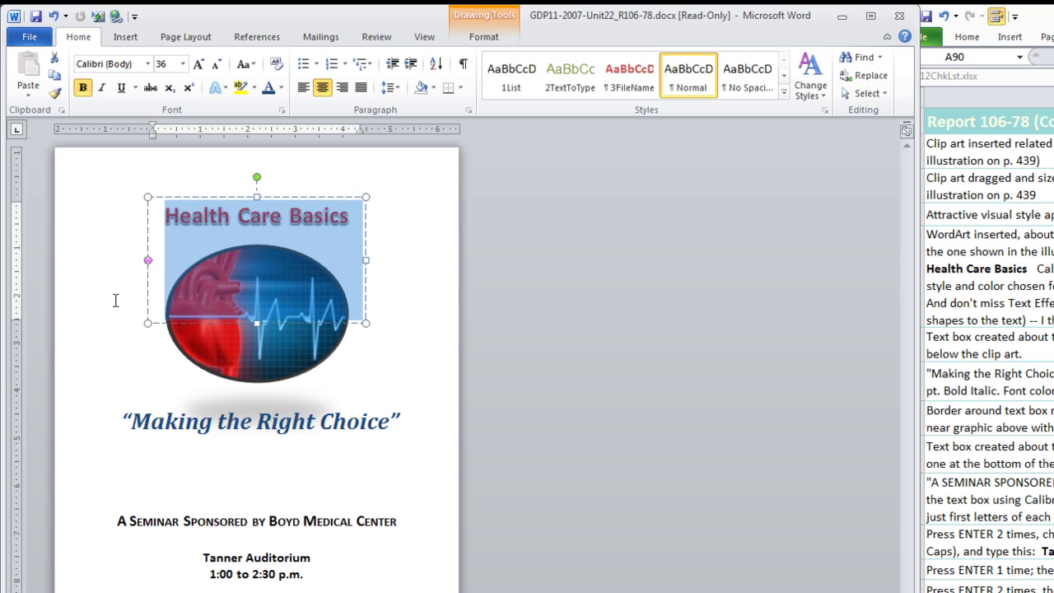
pyautogui.click(200, 66)
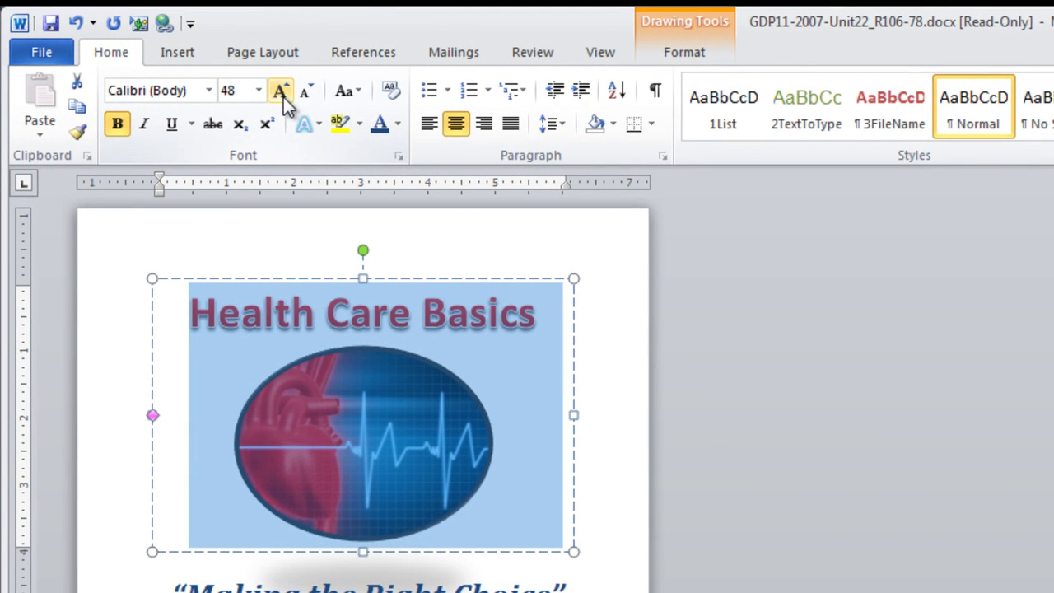
pyautogui.click(283, 97)
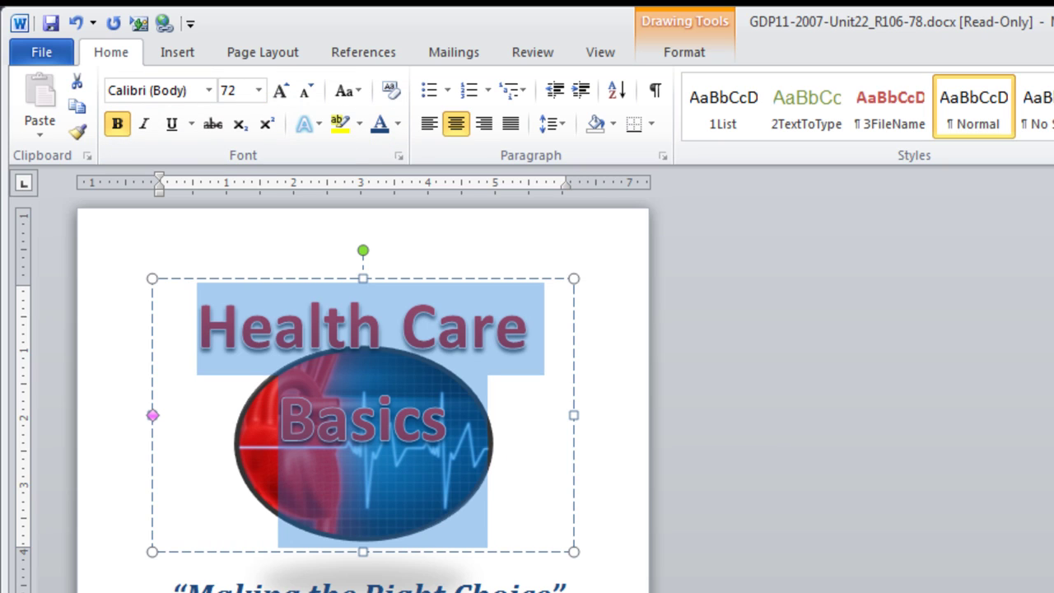
pyautogui.hotkey('ctrl', 'z')
pyautogui.press('Escape')
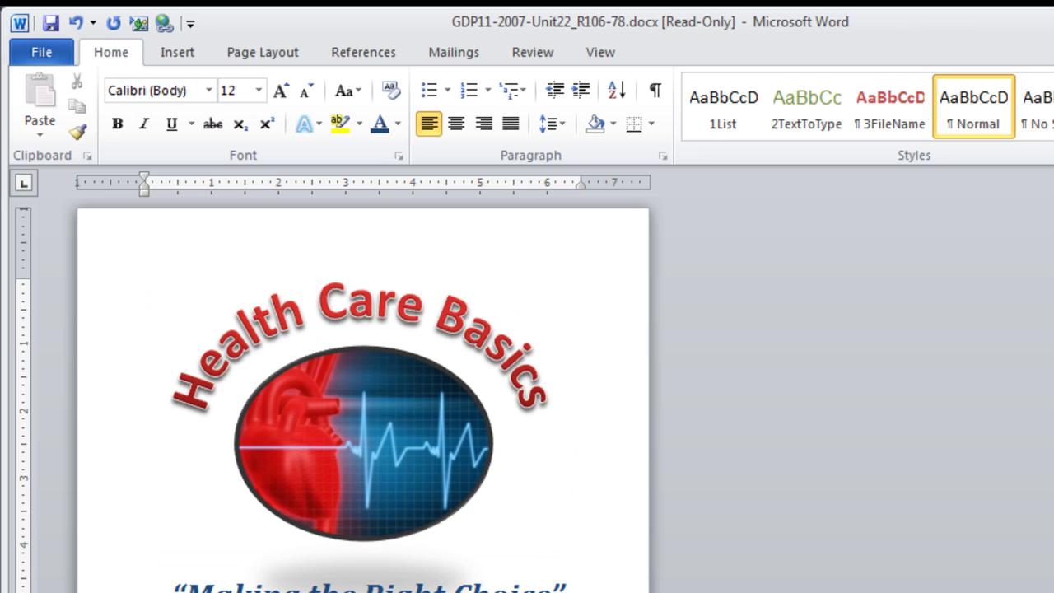
pyautogui.click(391, 323)
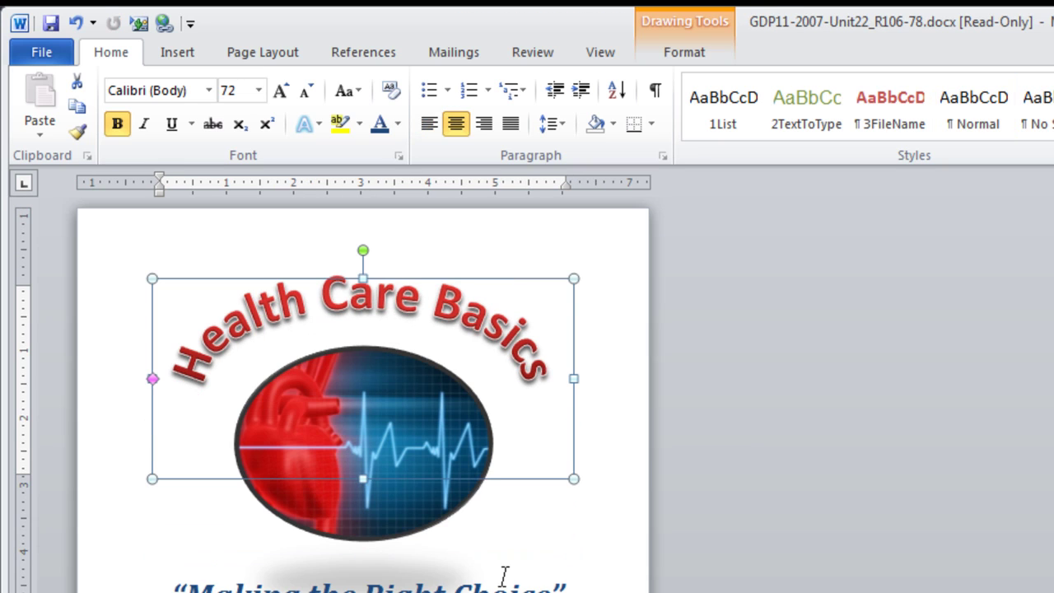
pyautogui.press('Escape')
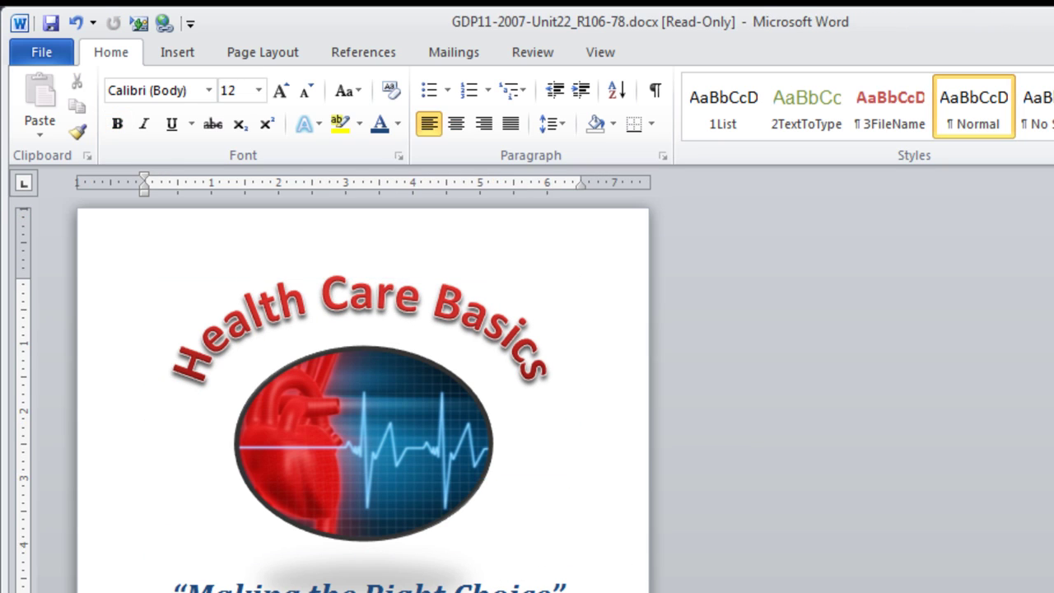